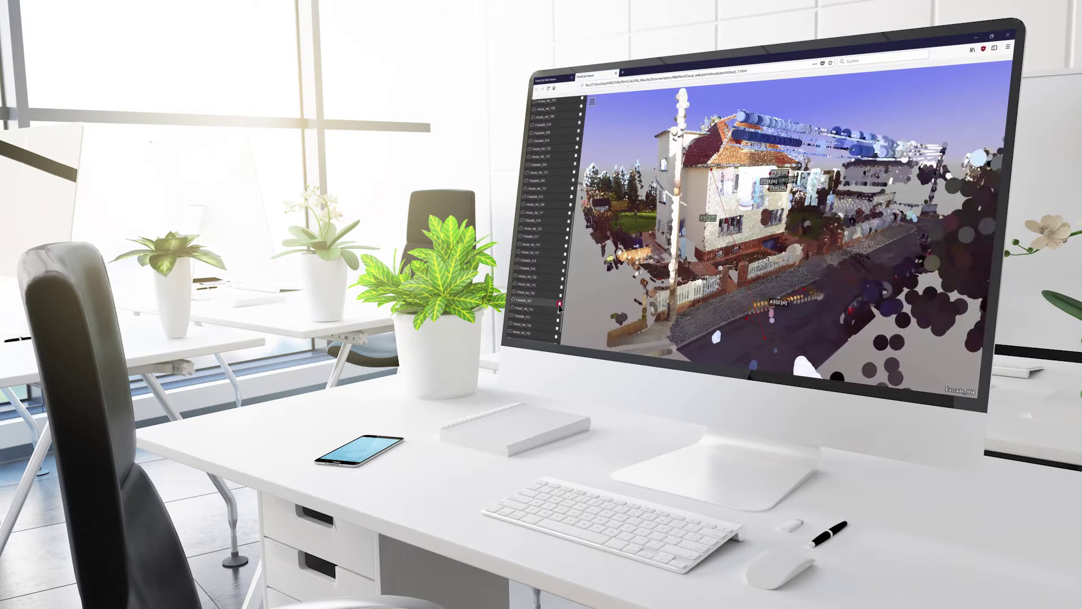
View the villa's point cloud from above and choose a different length unit for its measurements.
{"action": "scroll", "coordinate": [555, 307], "scroll_direction": "down", "scroll_amount": 3}
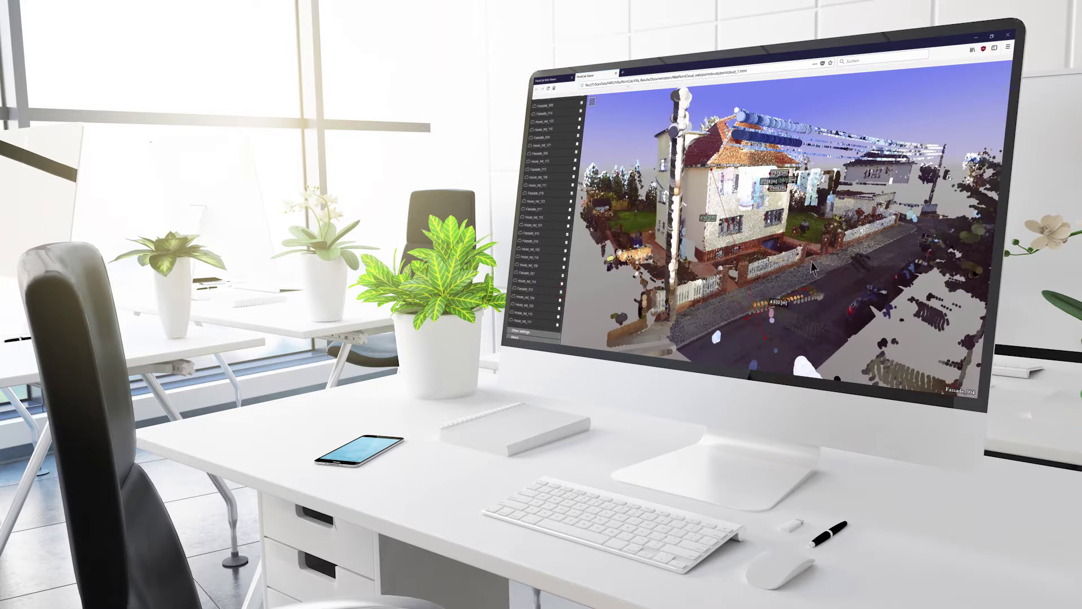
{"action": "left_click_drag", "start_coordinate": [868, 270], "coordinate": [731, 275]}
{"action": "scroll", "coordinate": [840, 288], "scroll_direction": "down", "scroll_amount": 5}
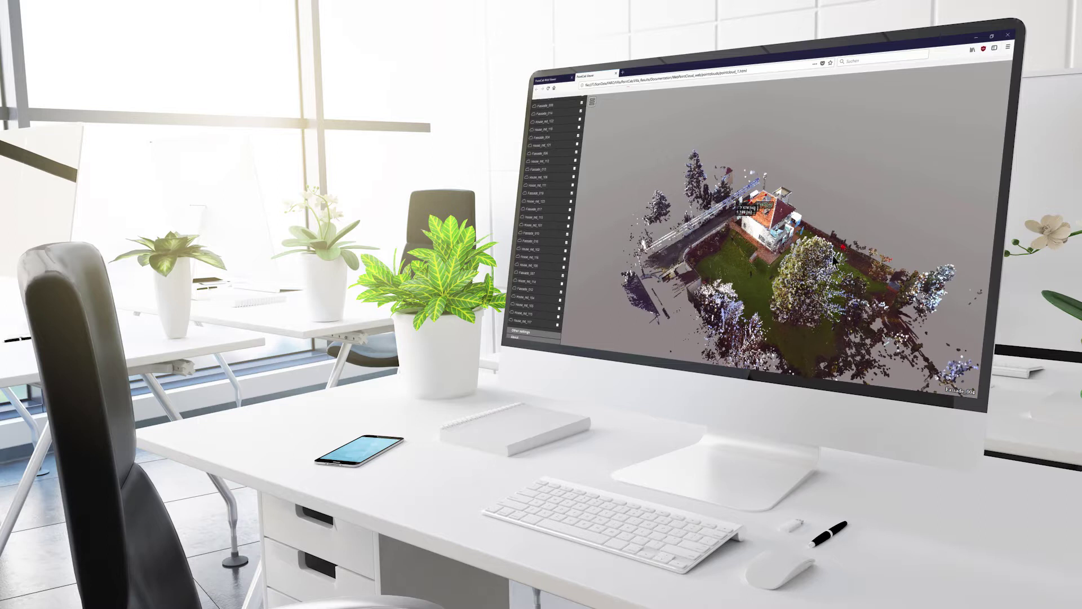
{"action": "left_click_drag", "start_coordinate": [852, 254], "coordinate": [843, 290]}
{"action": "scroll", "coordinate": [554, 239], "scroll_direction": "up", "scroll_amount": 5}
{"action": "scroll", "coordinate": [555, 240], "scroll_direction": "up", "scroll_amount": 5}
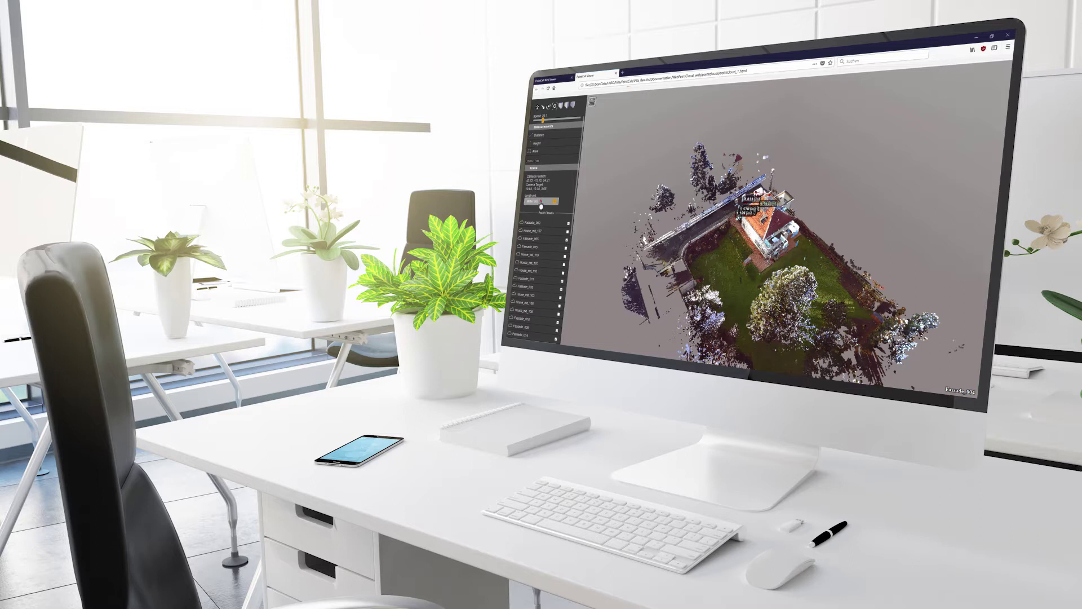
{"action": "left_click", "coordinate": [541, 202]}
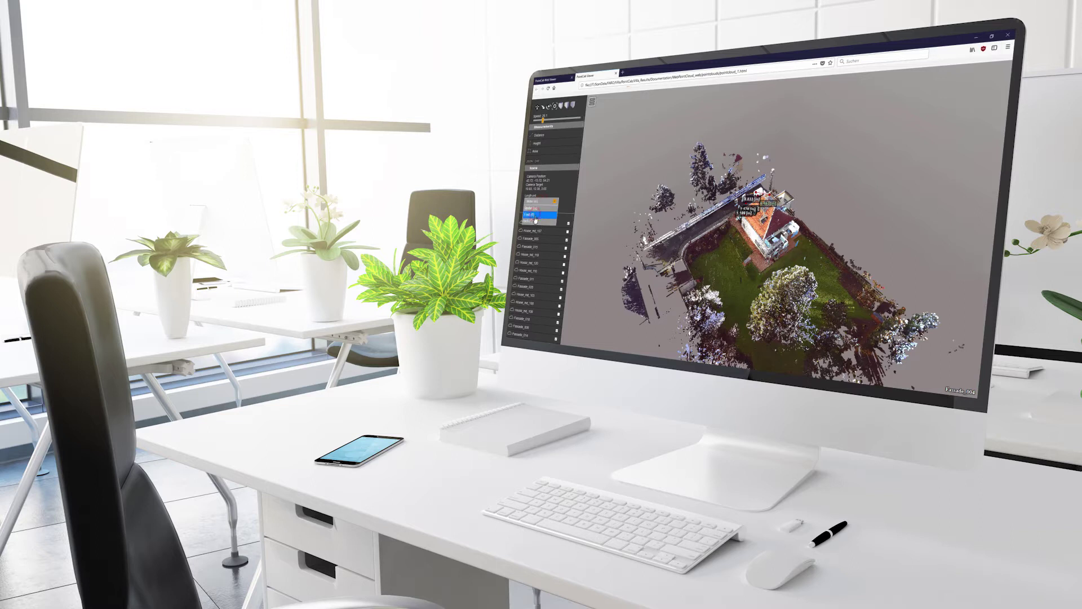
{"action": "left_click", "coordinate": [534, 217]}
{"action": "left_click_drag", "start_coordinate": [721, 251], "coordinate": [824, 260]}
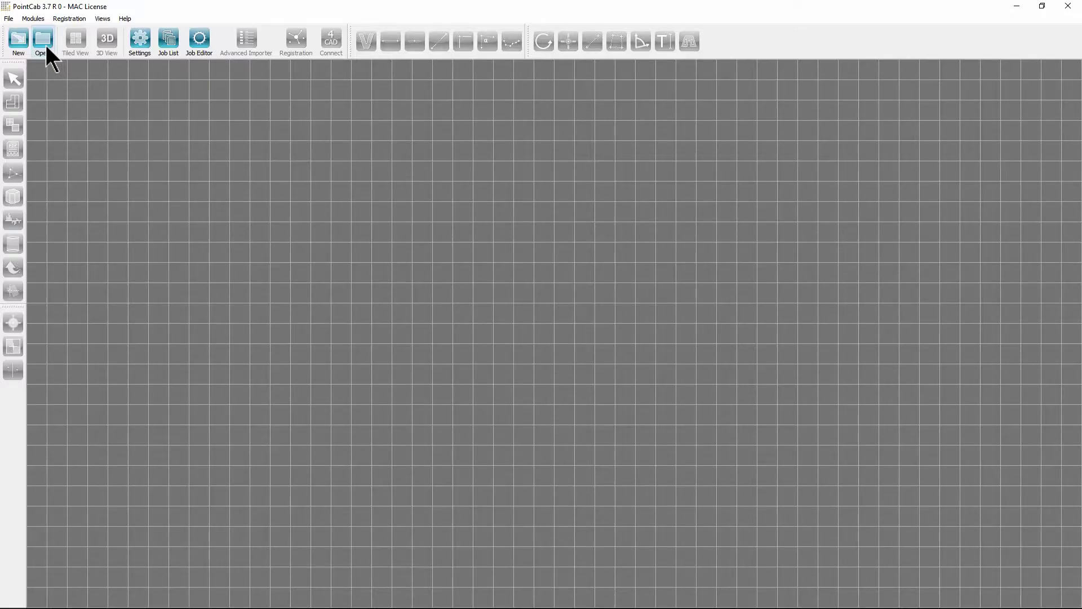
Open the PointCab project file Villa in PointCab.
{"action": "left_click", "coordinate": [546, 92]}
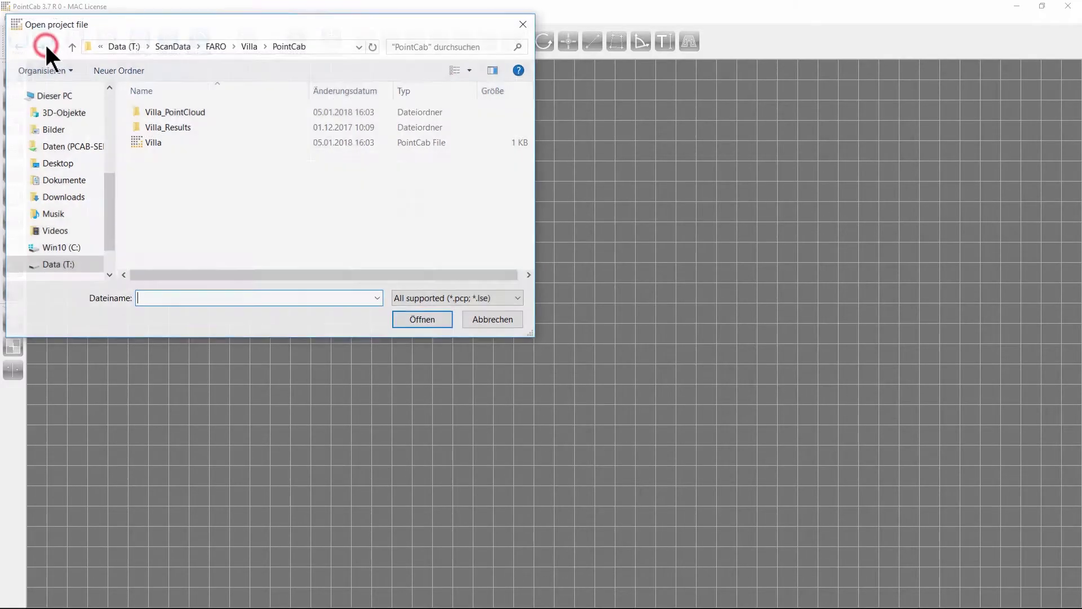
{"action": "left_click", "coordinate": [160, 142]}
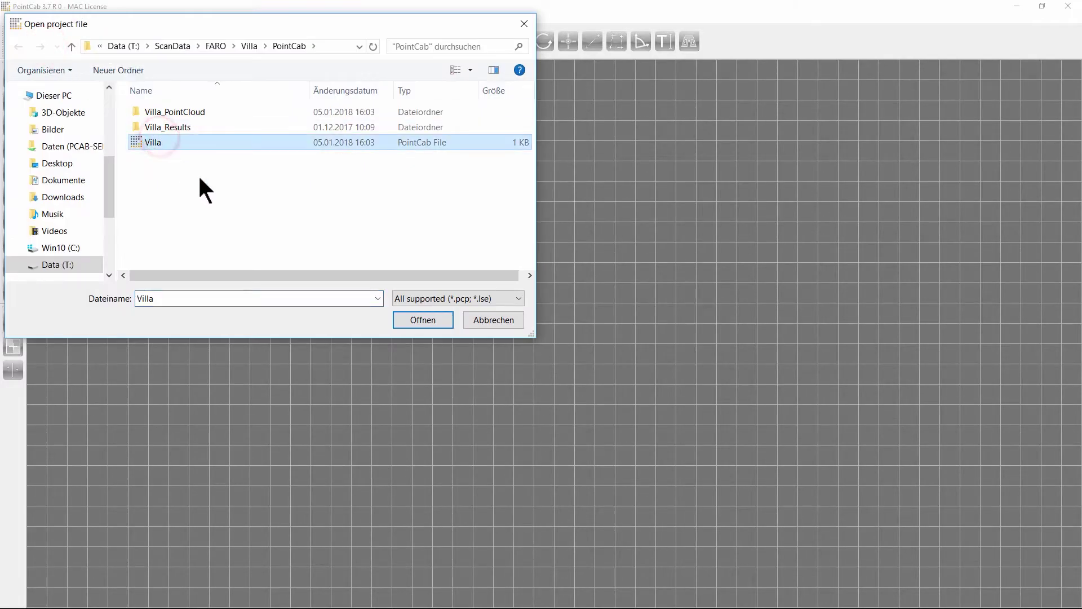
{"action": "left_click", "coordinate": [407, 318]}
Draw a web export area about 39 by 23 m around the house in the Villa_Standard_Top view.
{"action": "scroll", "coordinate": [231, 204], "scroll_direction": "up", "scroll_amount": 3}
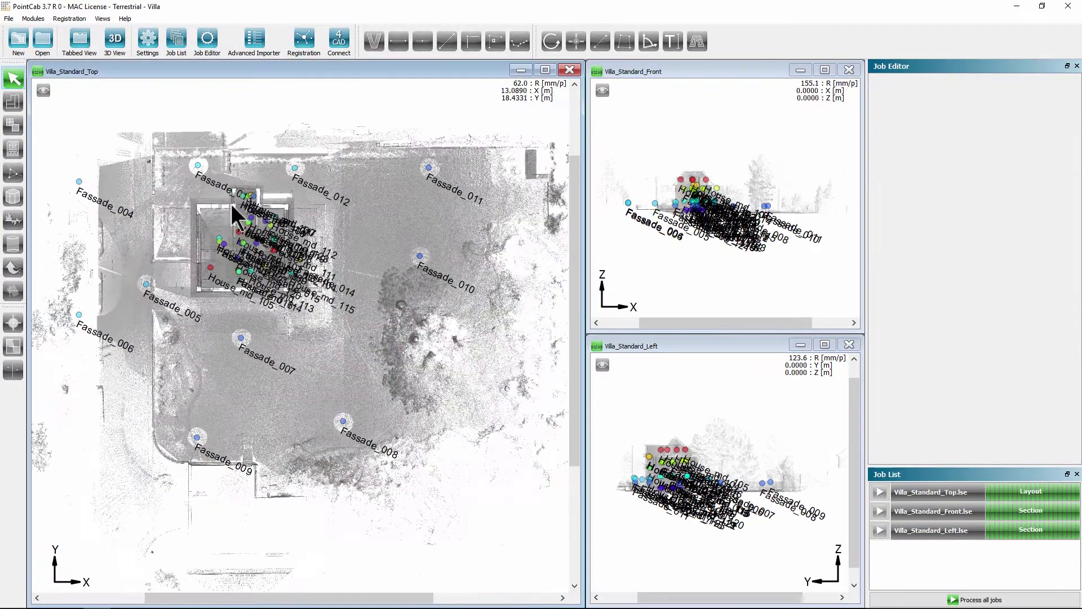
{"action": "middle_click_drag", "start_coordinate": [188, 185], "coordinate": [212, 249]}
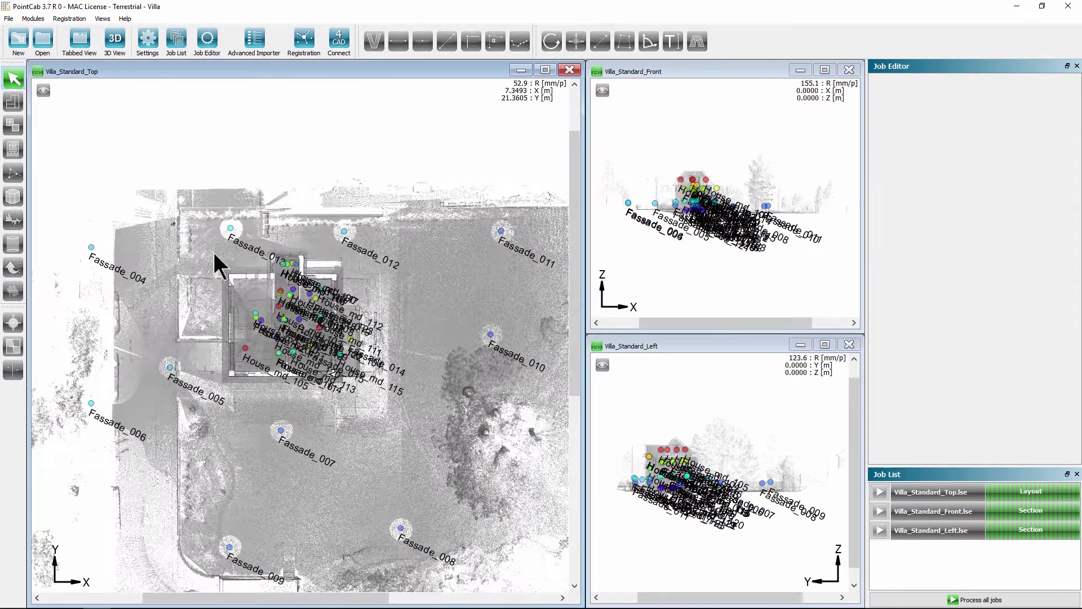
{"action": "left_click", "coordinate": [13, 149]}
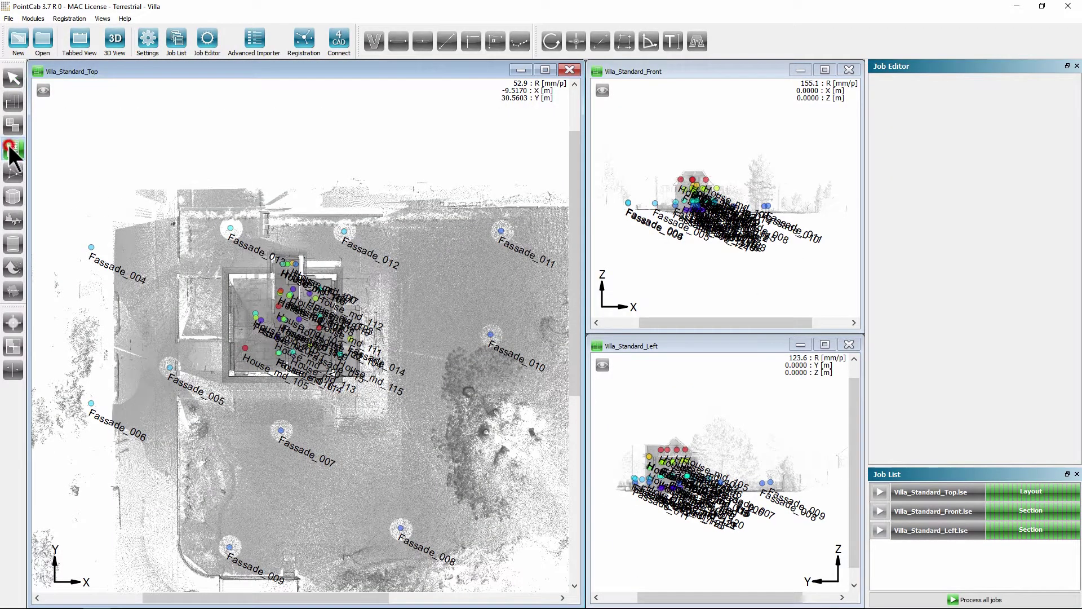
{"action": "left_click_drag", "start_coordinate": [81, 173], "coordinate": [500, 414]}
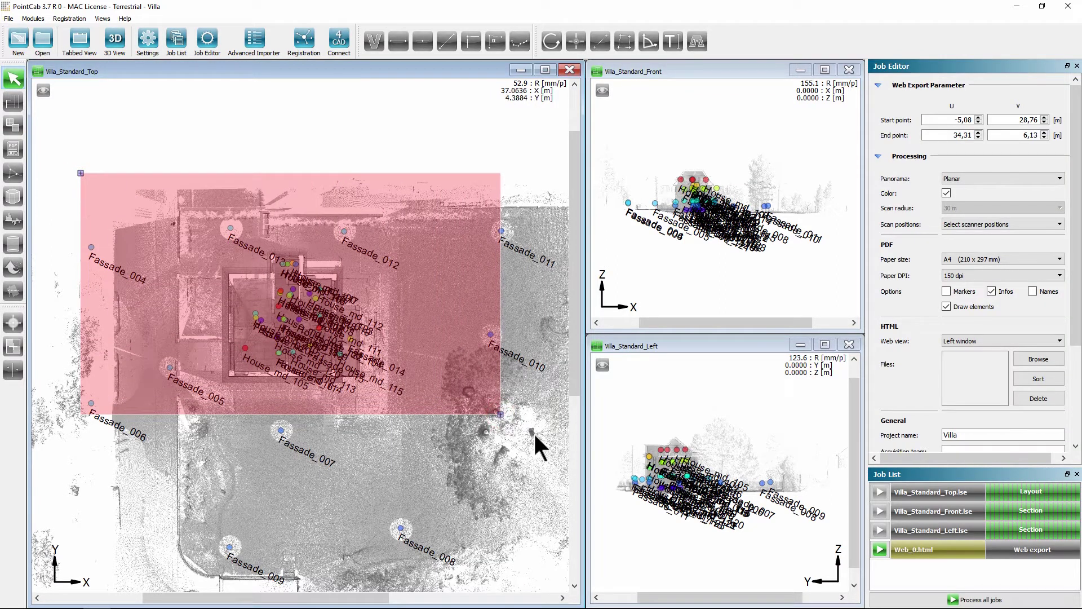
Set the web export's panorama type to Point cloud.
{"action": "left_click", "coordinate": [826, 179]}
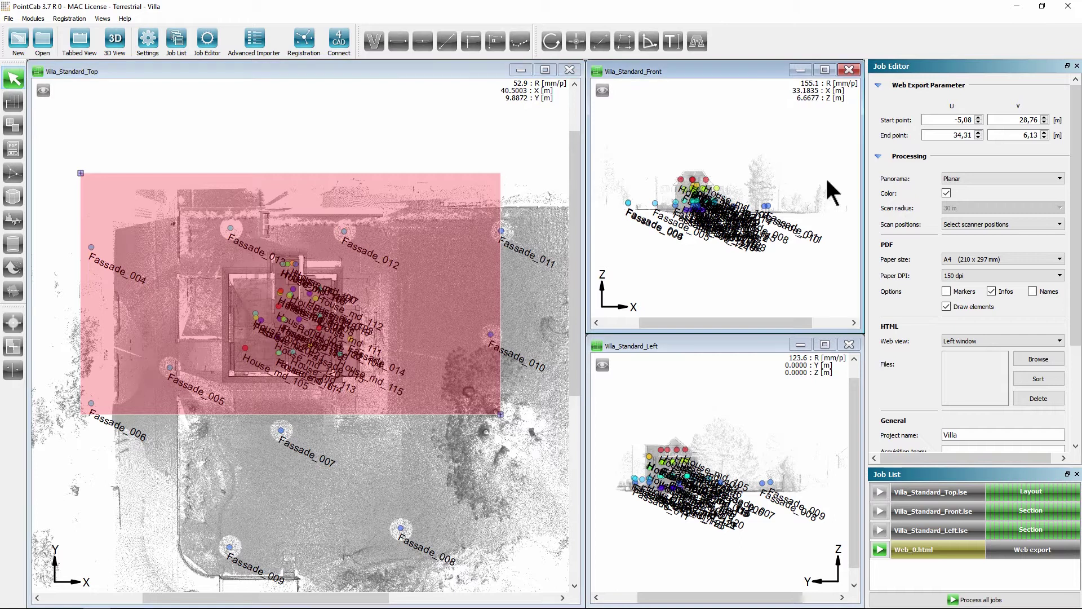
{"action": "left_click", "coordinate": [982, 177]}
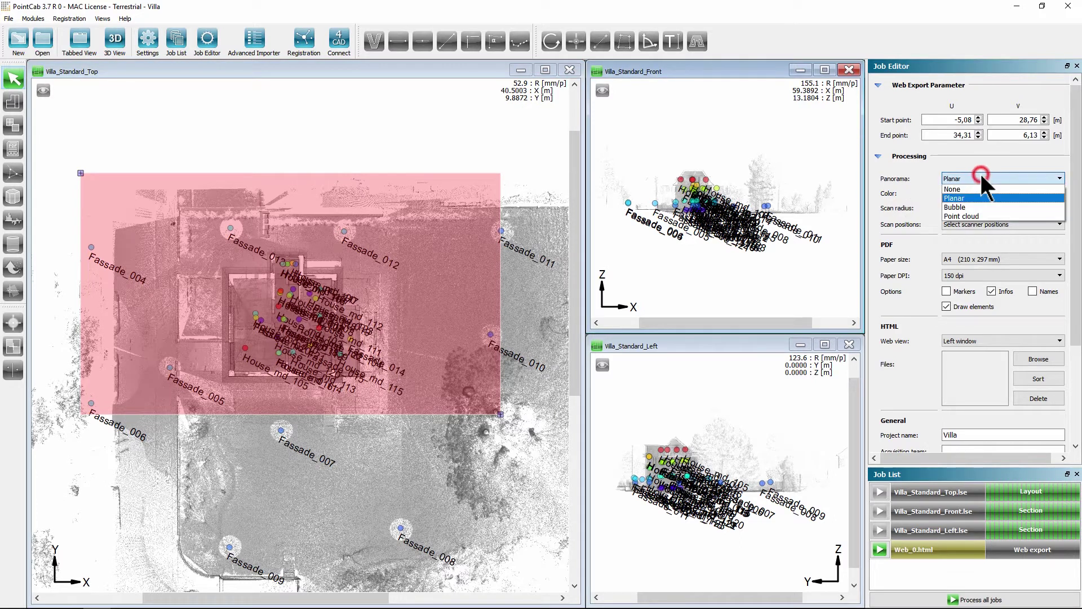
{"action": "left_click", "coordinate": [984, 216]}
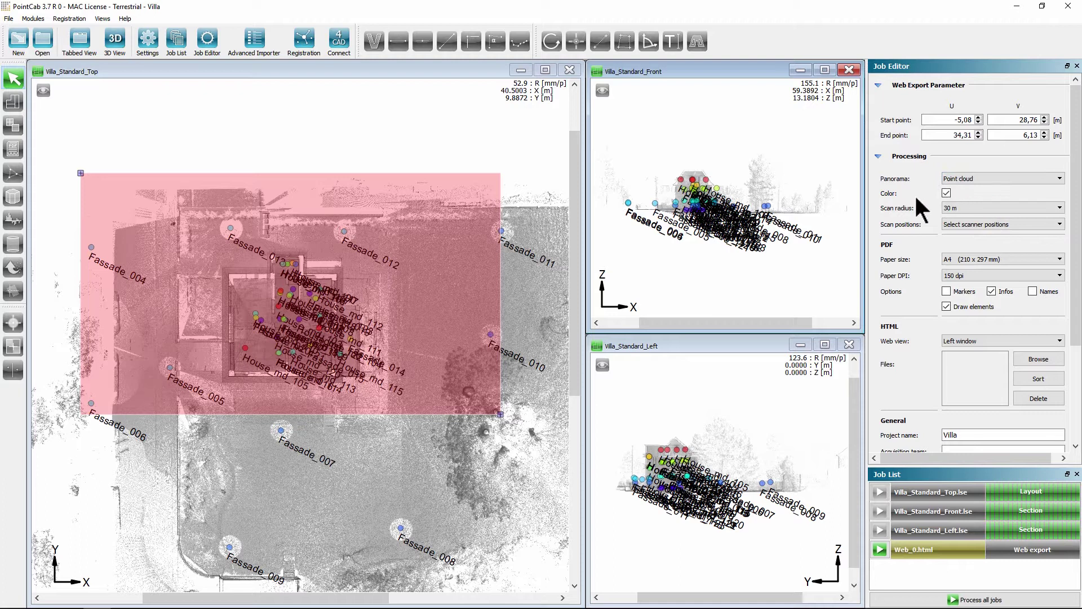
Rename the new web export job as WebPointCloud and process it.
{"action": "right_click", "coordinate": [908, 548]}
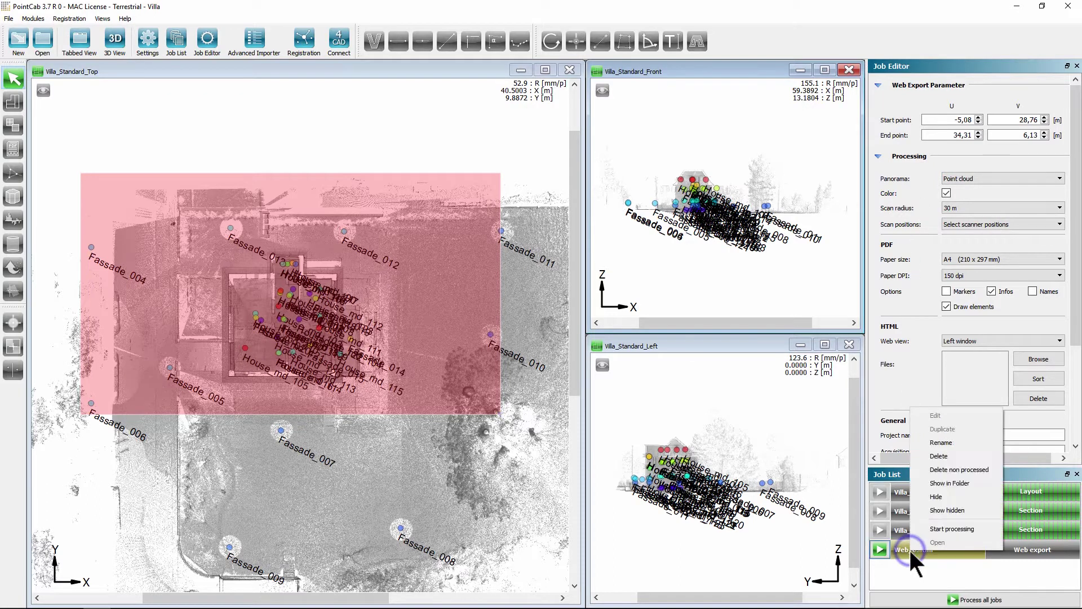
{"action": "left_click", "coordinate": [942, 443]}
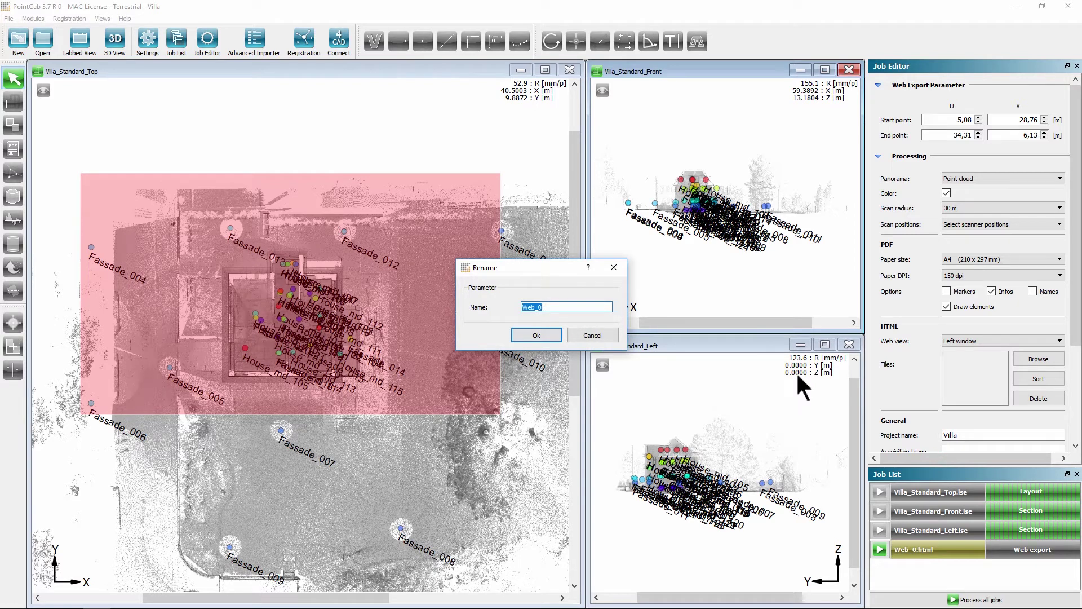
{"action": "type", "text": "WebPointCLoud"}
{"action": "key", "text": "BackSpace"}
{"action": "key", "text": "BackSpace"}
{"action": "key", "text": "BackSpace"}
{"action": "key", "text": "BackSpace"}
{"action": "type", "text": "loud"}
{"action": "left_click", "coordinate": [536, 333]}
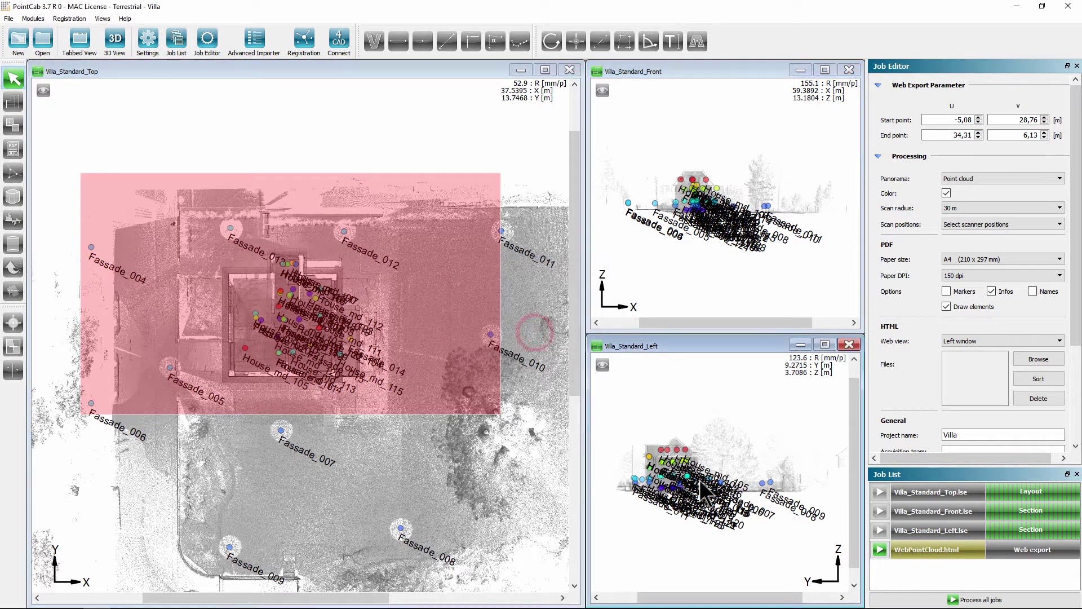
{"action": "left_click", "coordinate": [877, 547]}
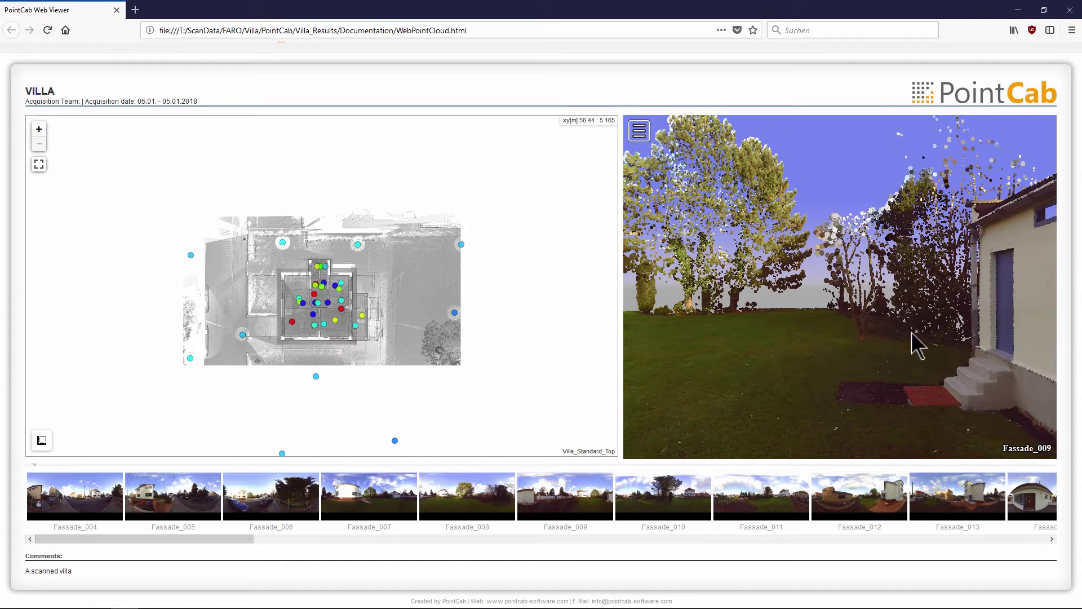
In the exported browser page, look around the Fassade_009 point cloud and open Fassade_004 in its own browser tab.
{"action": "left_click_drag", "start_coordinate": [891, 346], "coordinate": [788, 296]}
{"action": "left_click_drag", "start_coordinate": [940, 355], "coordinate": [873, 330]}
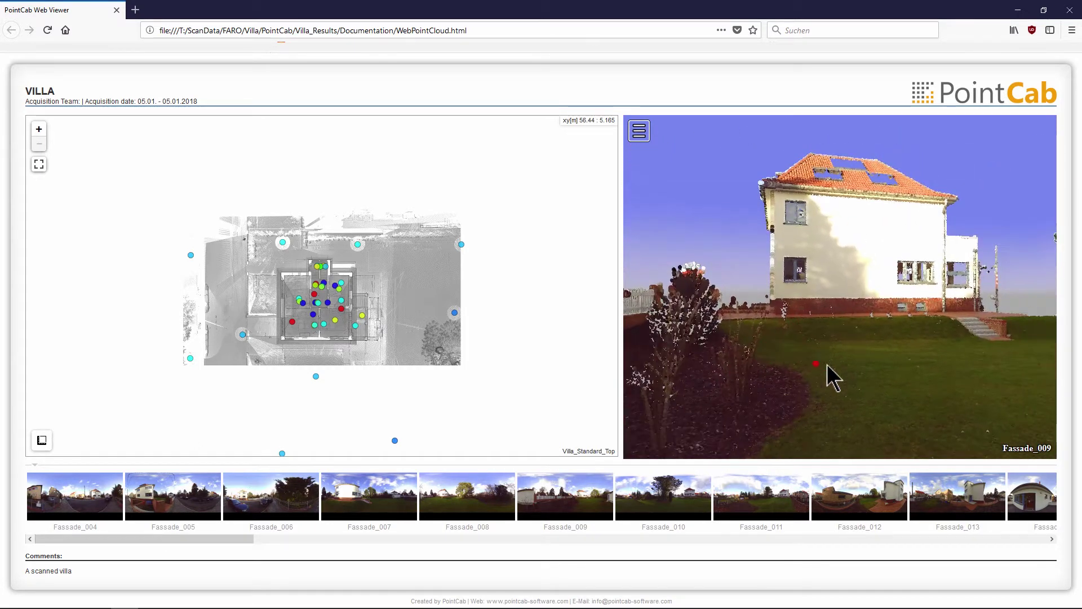
{"action": "left_click_drag", "start_coordinate": [827, 363], "coordinate": [870, 364]}
{"action": "left_click_drag", "start_coordinate": [778, 355], "coordinate": [830, 361]}
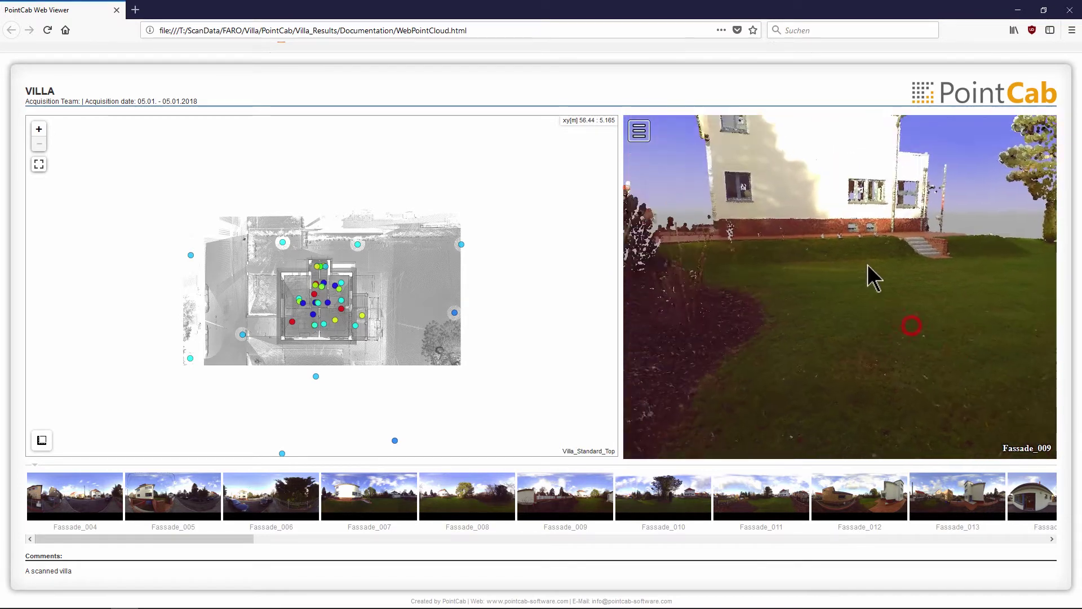
{"action": "middle_click", "coordinate": [98, 503]}
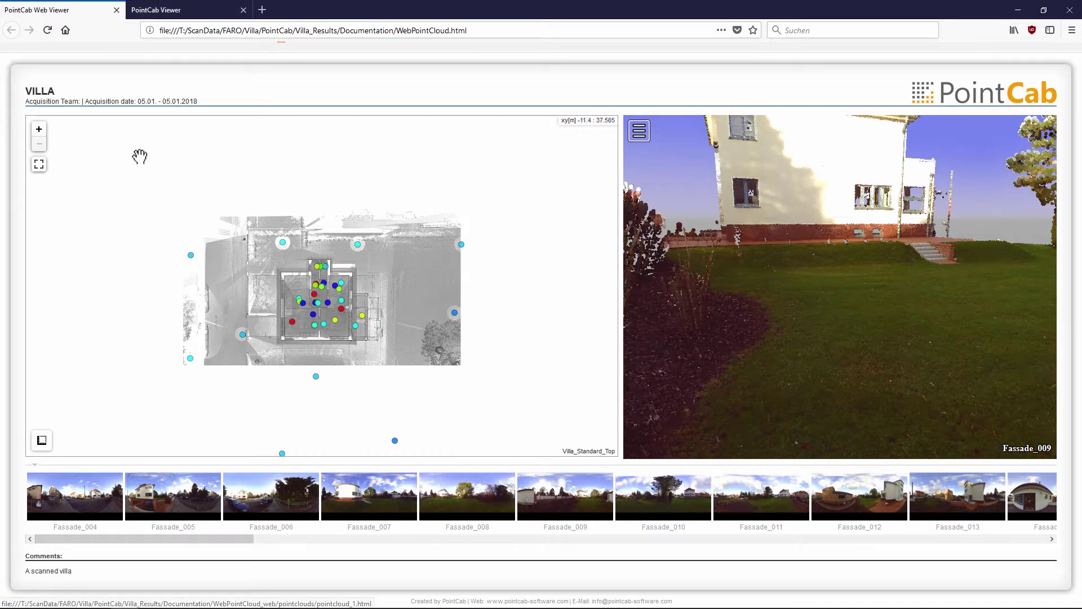
{"action": "left_click", "coordinate": [164, 10]}
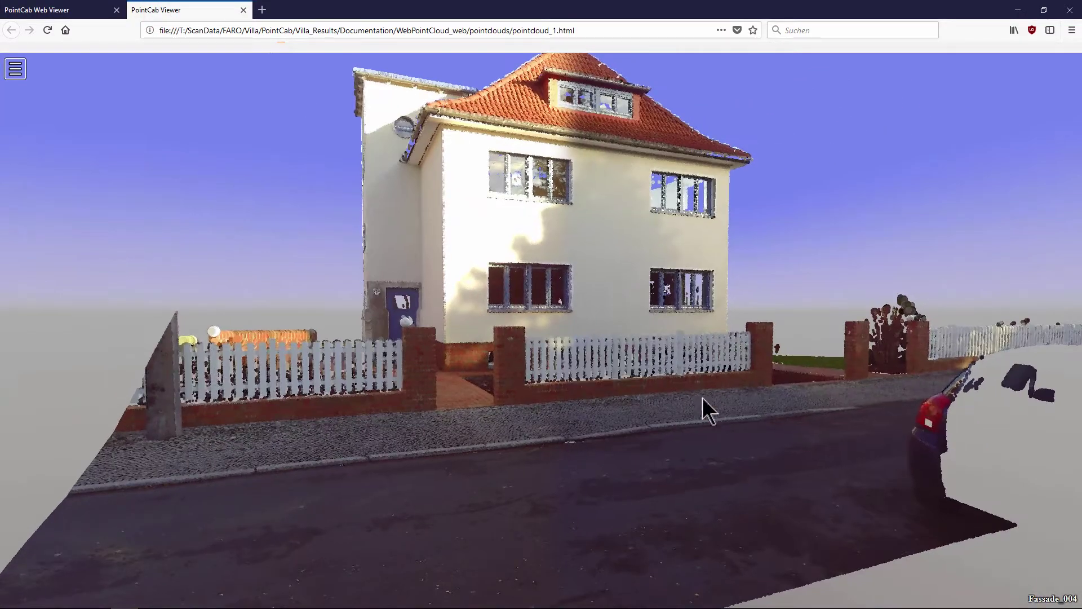
Show the point cloud viewer's settings and review the Appearance options.
{"action": "left_click", "coordinate": [15, 70]}
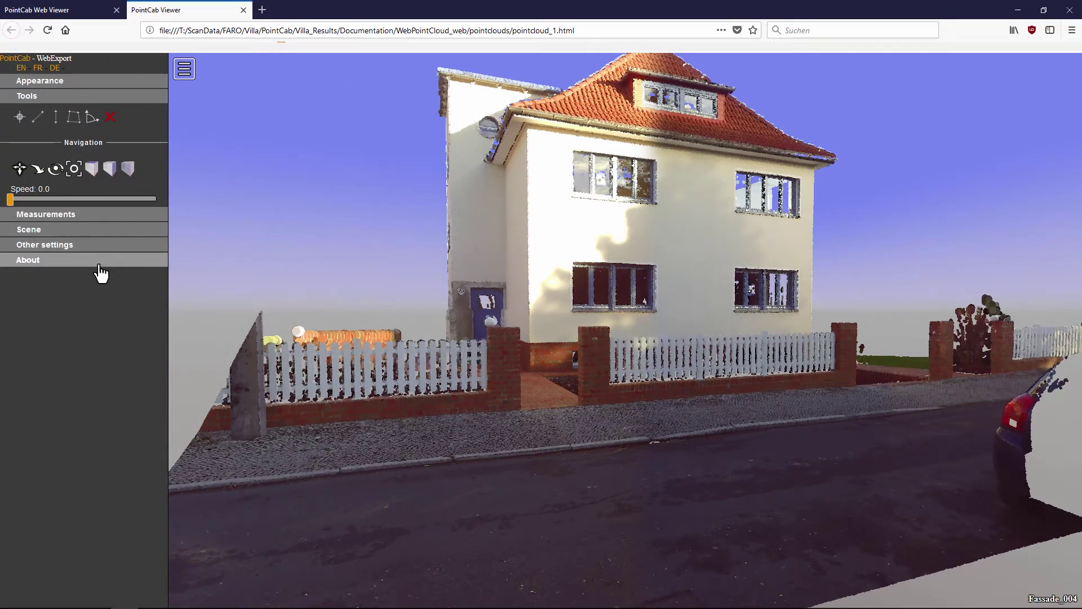
{"action": "left_click", "coordinate": [48, 82]}
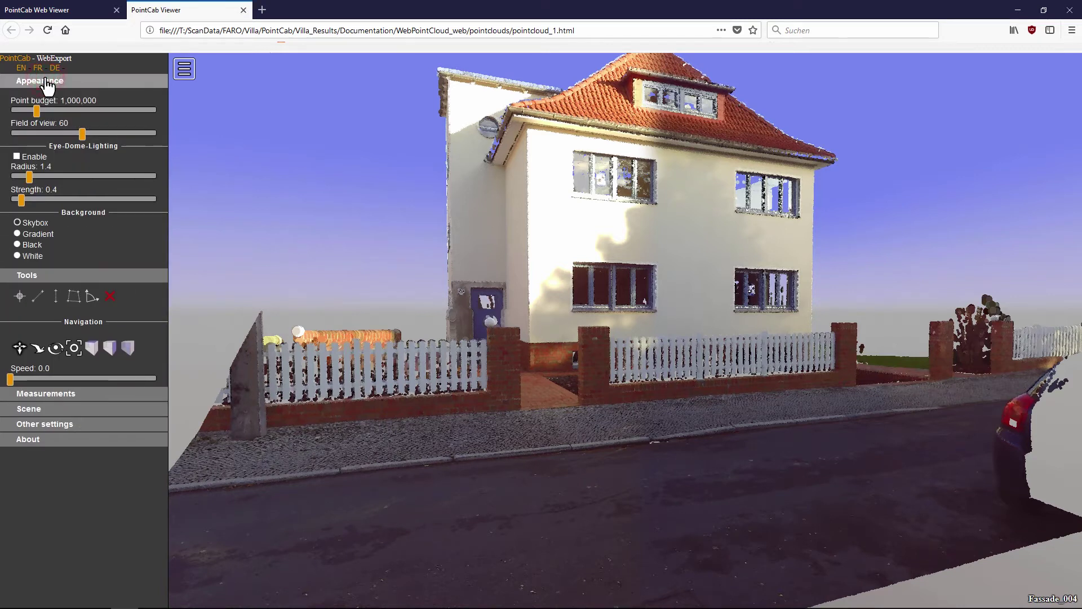
{"action": "left_click", "coordinate": [46, 82]}
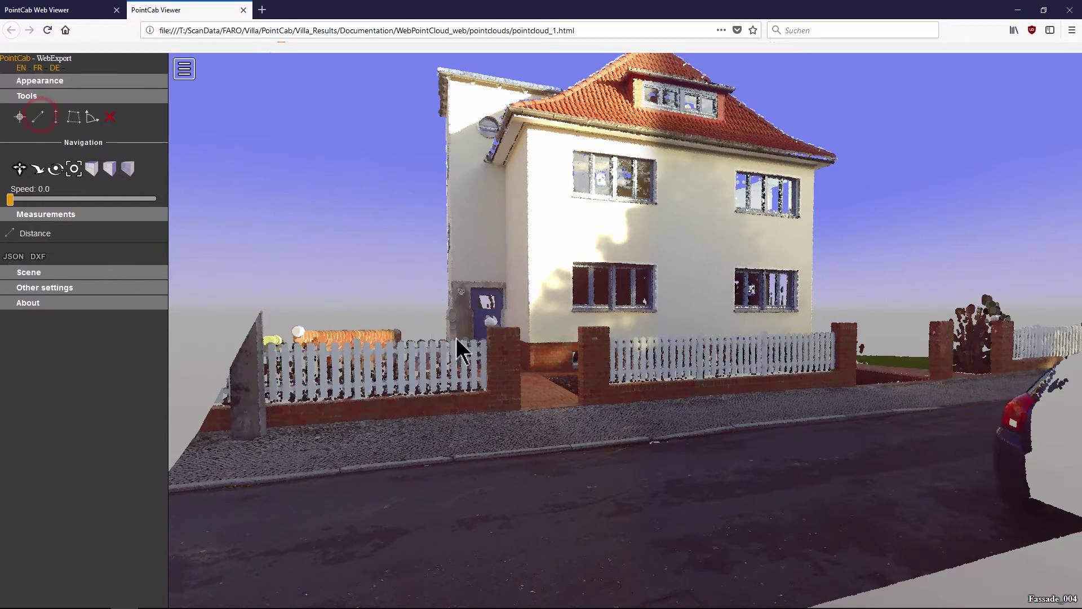
Measure a distance along the road beside the curb and the height from the road to the house's eaves corner.
{"action": "left_click", "coordinate": [534, 458]}
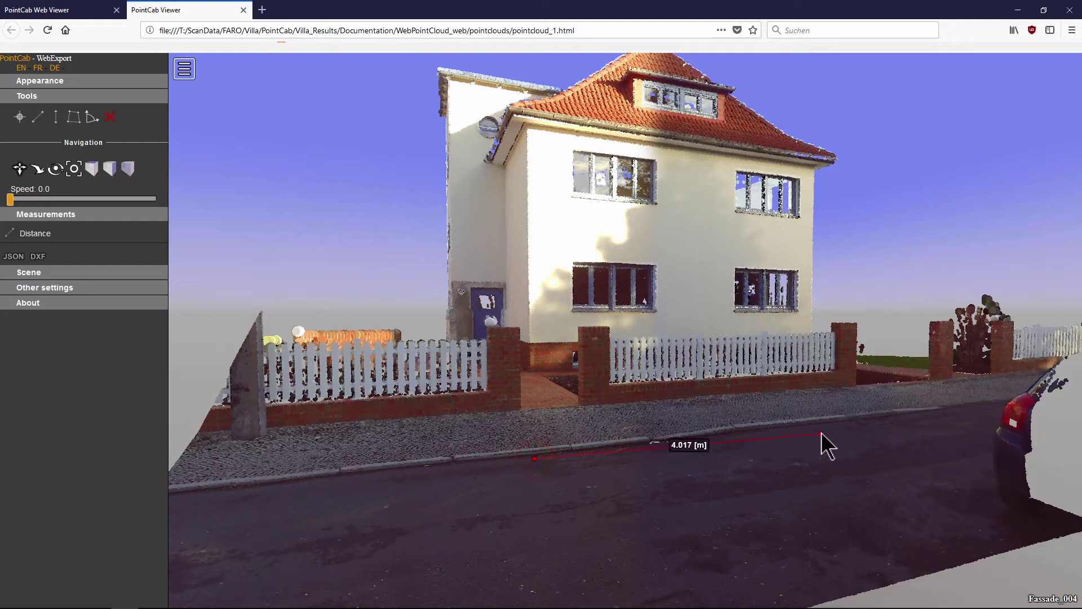
{"action": "right_click", "coordinate": [842, 459]}
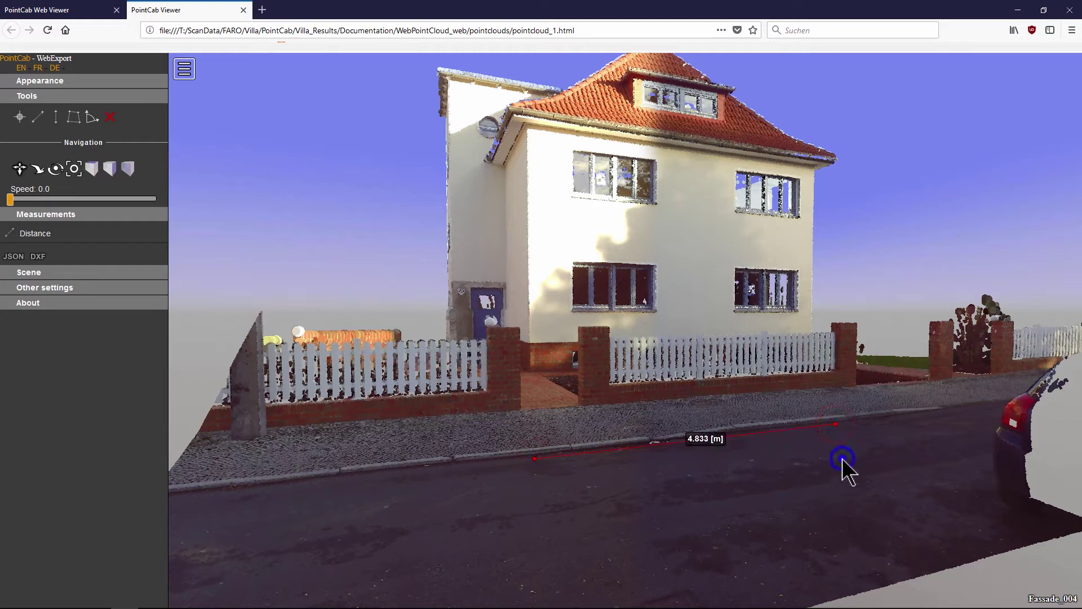
{"action": "left_click", "coordinate": [55, 117]}
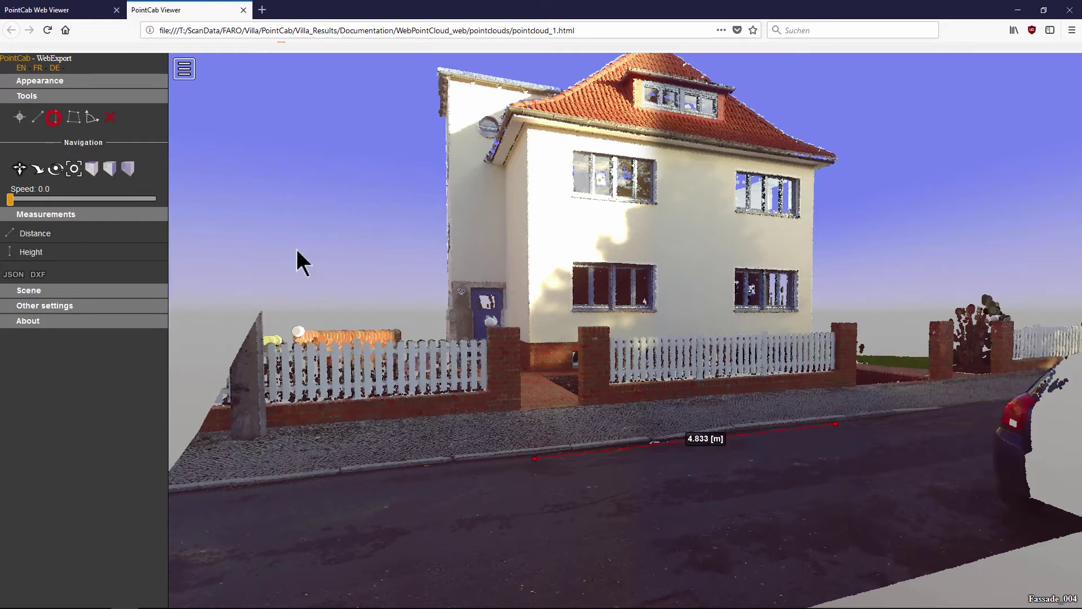
{"action": "left_click", "coordinate": [541, 500]}
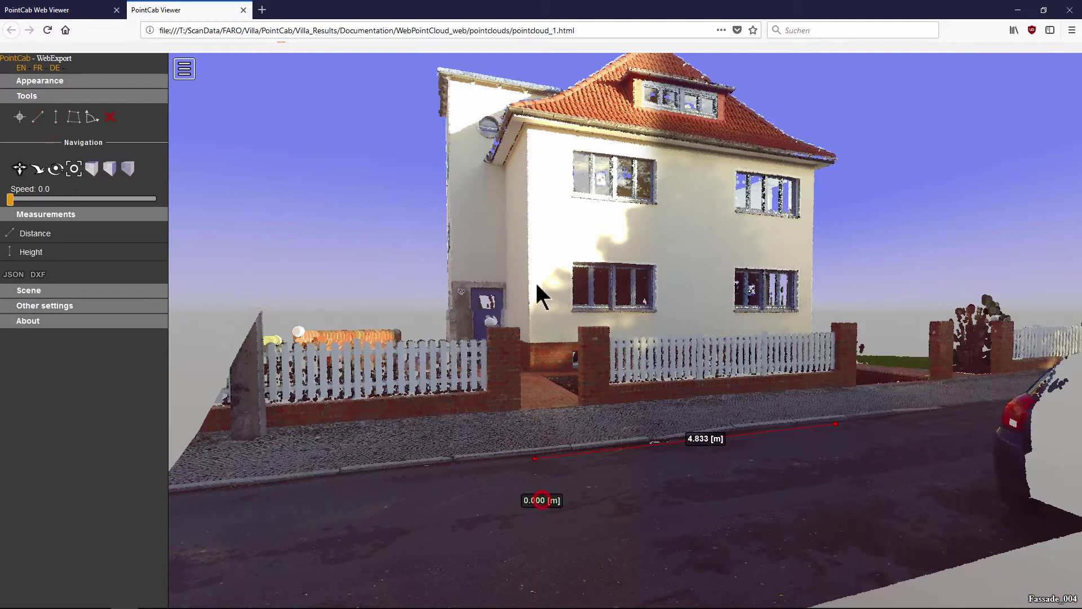
{"action": "left_click", "coordinate": [533, 128]}
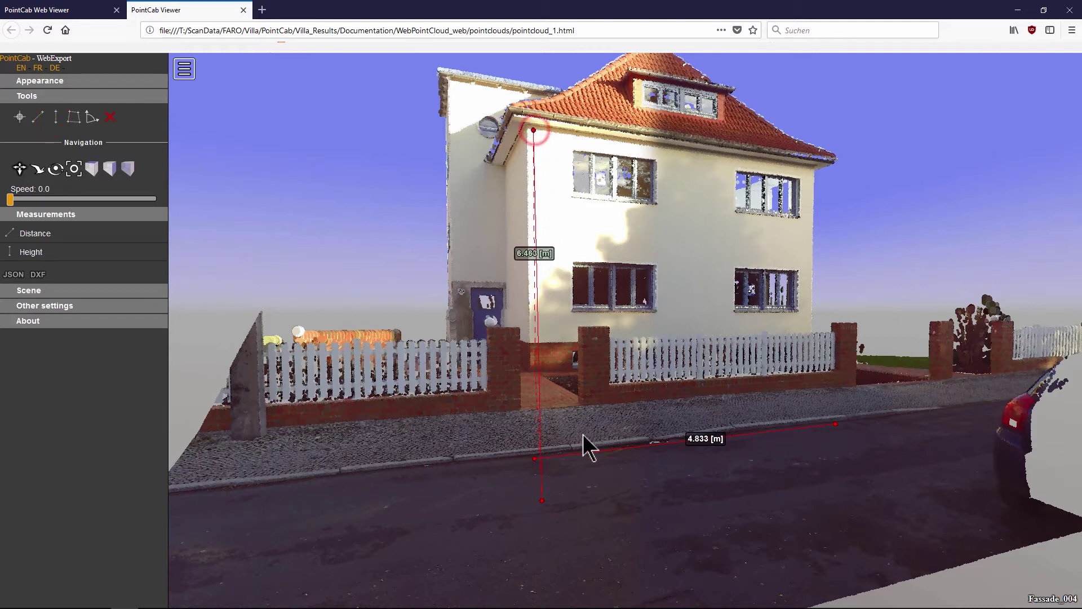
Measure the area of the upper-floor window nearest the parked car by marking its four corners.
{"action": "left_click", "coordinate": [74, 117]}
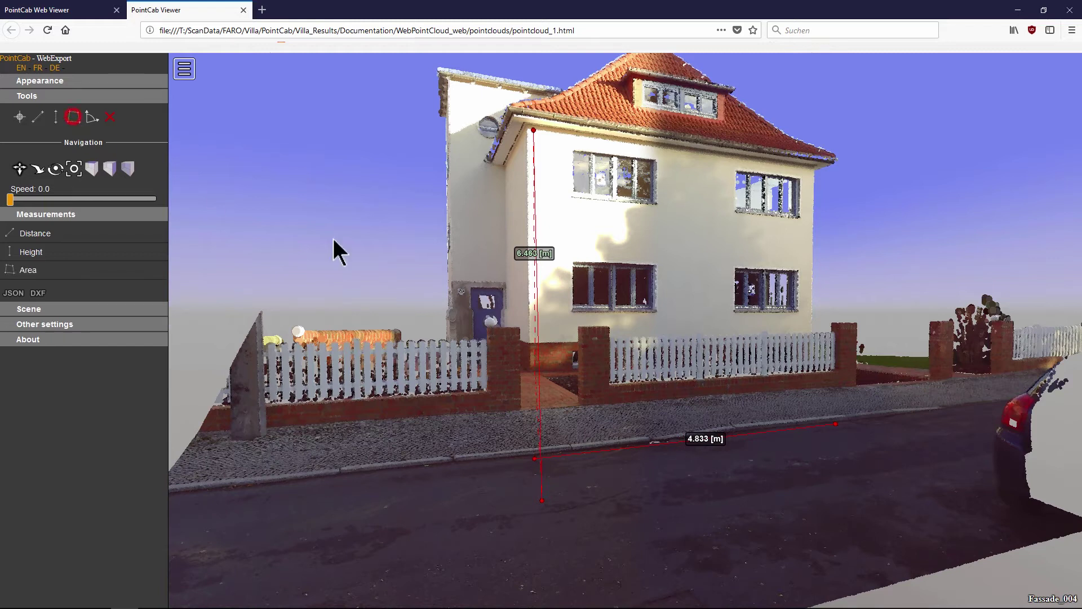
{"action": "left_click", "coordinate": [736, 210]}
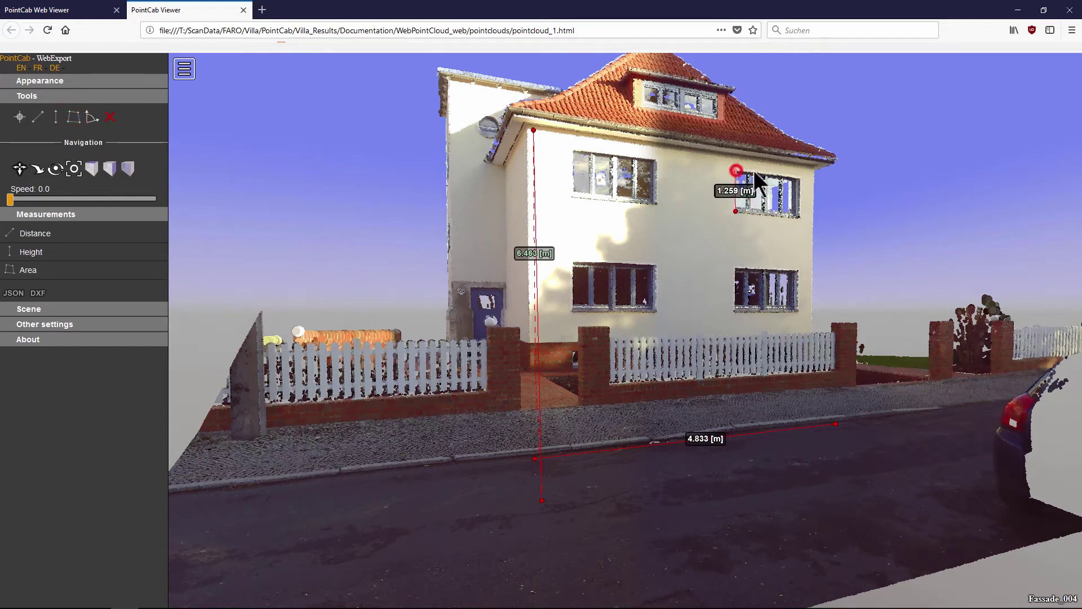
{"action": "left_click", "coordinate": [736, 170]}
{"action": "left_click", "coordinate": [800, 178]}
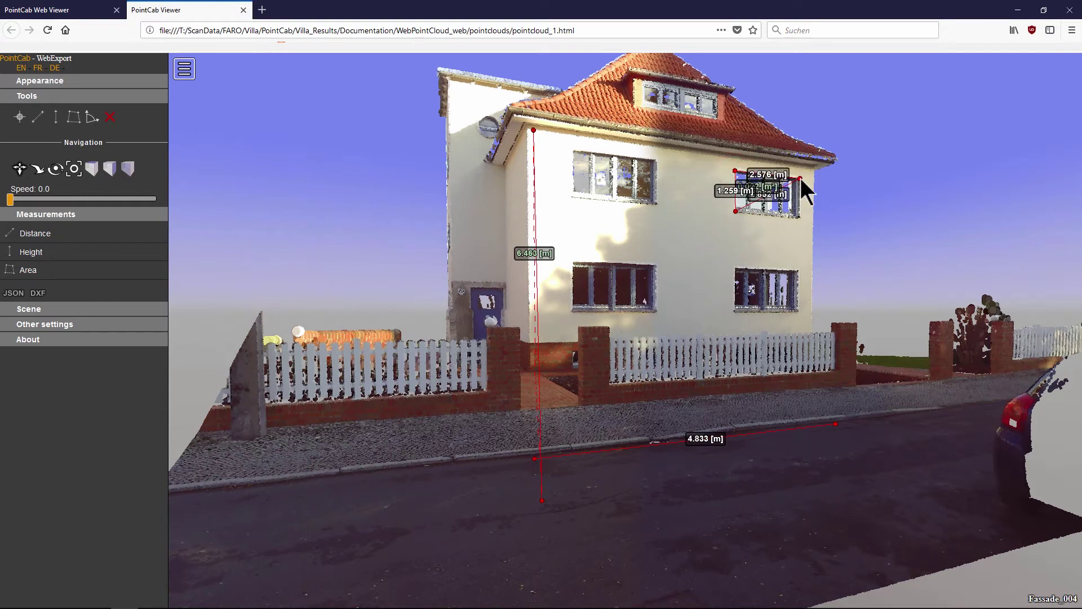
{"action": "left_click", "coordinate": [798, 215]}
{"action": "right_click", "coordinate": [750, 249]}
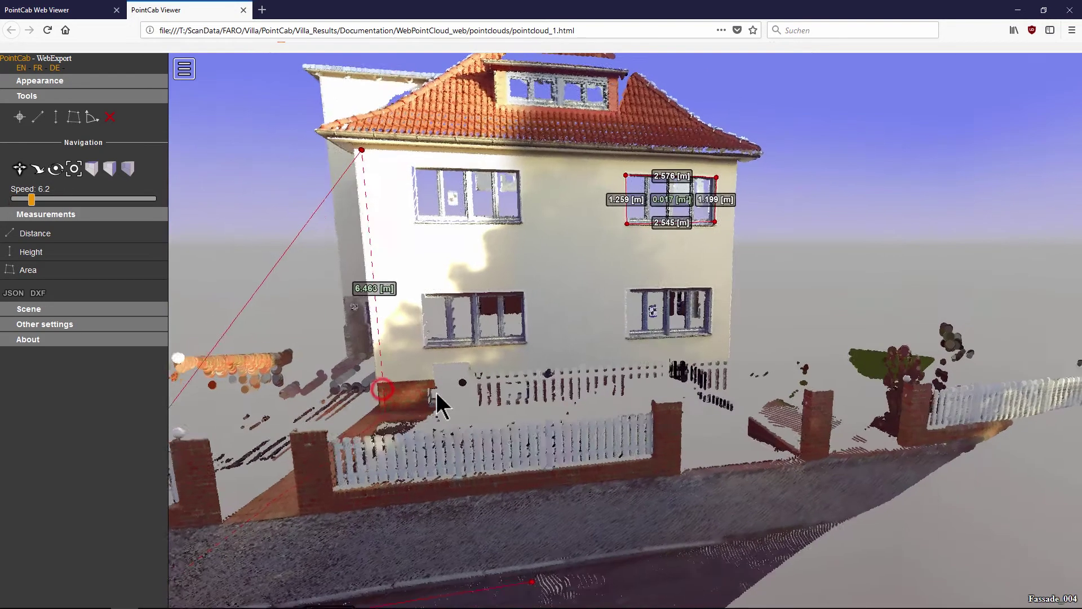
{"action": "left_click_drag", "start_coordinate": [437, 393], "coordinate": [495, 393]}
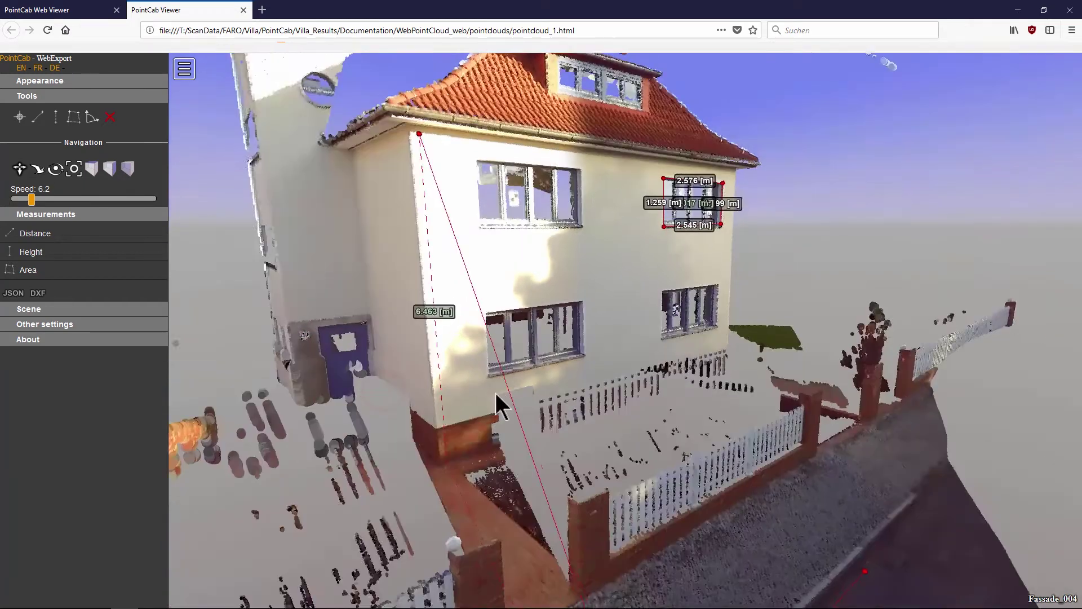
In the scene's point cloud list, show scans Fassade_009, 005, 011, 020, 018, 008, 014, 006 and 019.
{"action": "scroll", "coordinate": [494, 393], "scroll_direction": "down", "scroll_amount": 4}
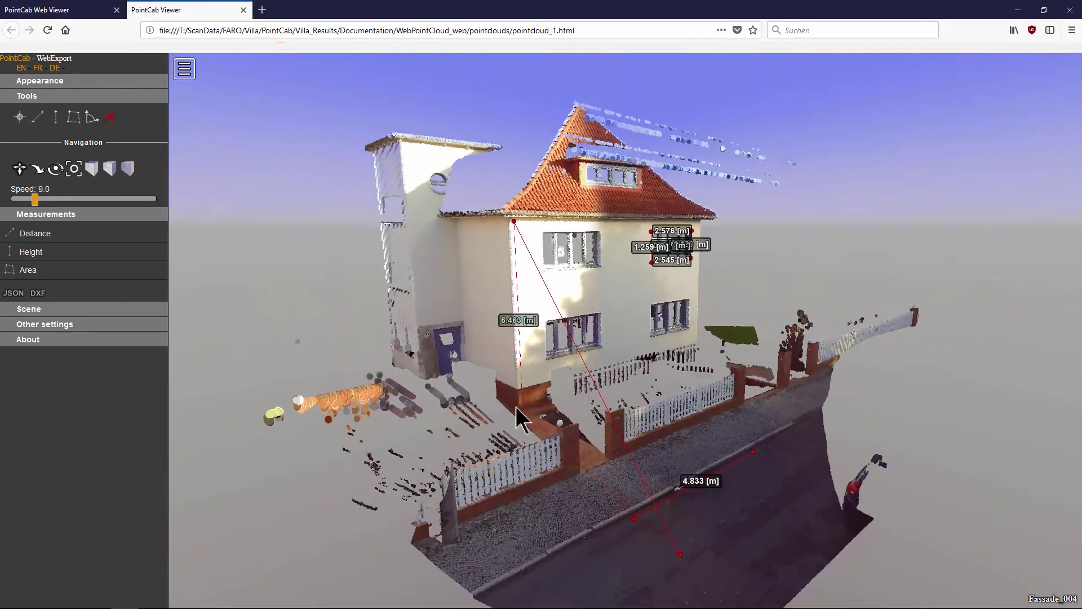
{"action": "scroll", "coordinate": [518, 414], "scroll_direction": "up", "scroll_amount": 1}
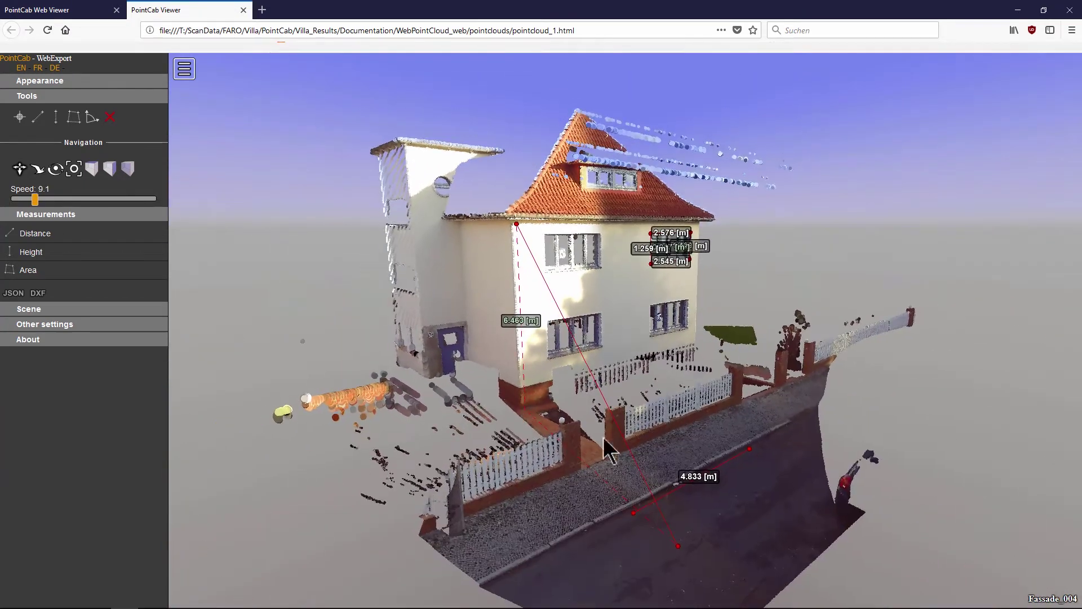
{"action": "left_click", "coordinate": [44, 311]}
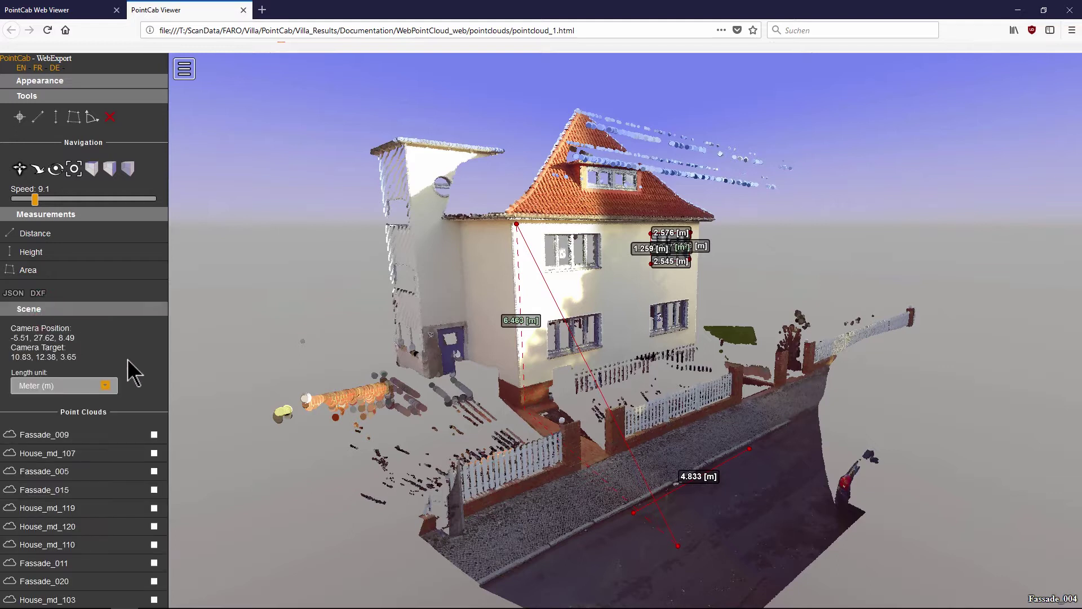
{"action": "scroll", "coordinate": [133, 363], "scroll_direction": "down", "scroll_amount": 2}
{"action": "left_click", "coordinate": [154, 383]}
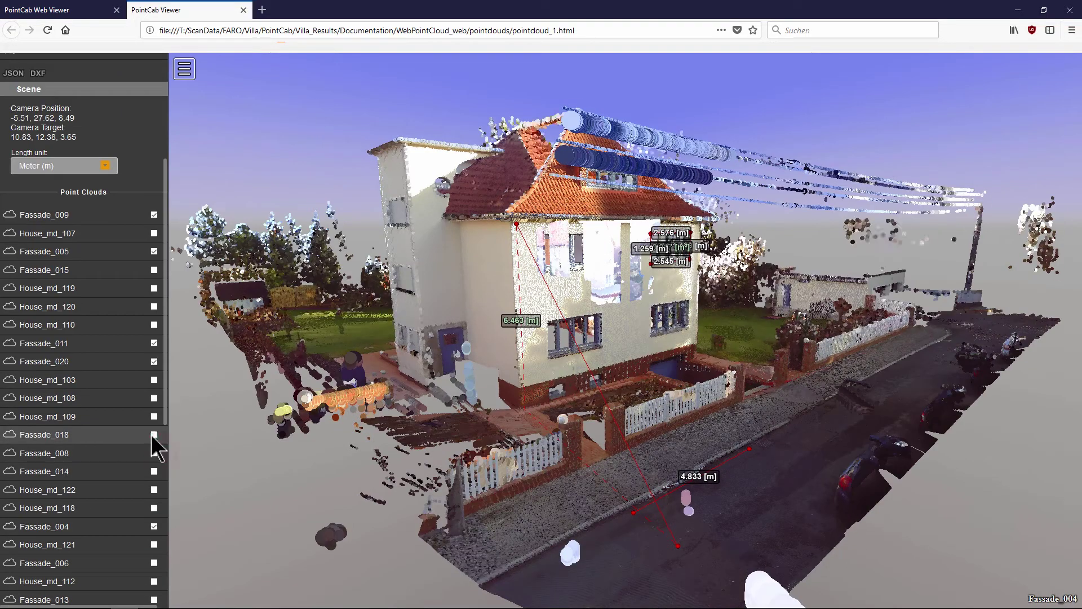
{"action": "left_click", "coordinate": [154, 436]}
{"action": "scroll", "coordinate": [154, 431], "scroll_direction": "down", "scroll_amount": 2}
{"action": "left_click", "coordinate": [155, 418]}
{"action": "scroll", "coordinate": [155, 420], "scroll_direction": "down", "scroll_amount": 3}
{"action": "left_click", "coordinate": [155, 400]}
{"action": "left_click", "coordinate": [154, 411]}
{"action": "scroll", "coordinate": [135, 428], "scroll_direction": "down", "scroll_amount": 2}
{"action": "left_click", "coordinate": [154, 435]}
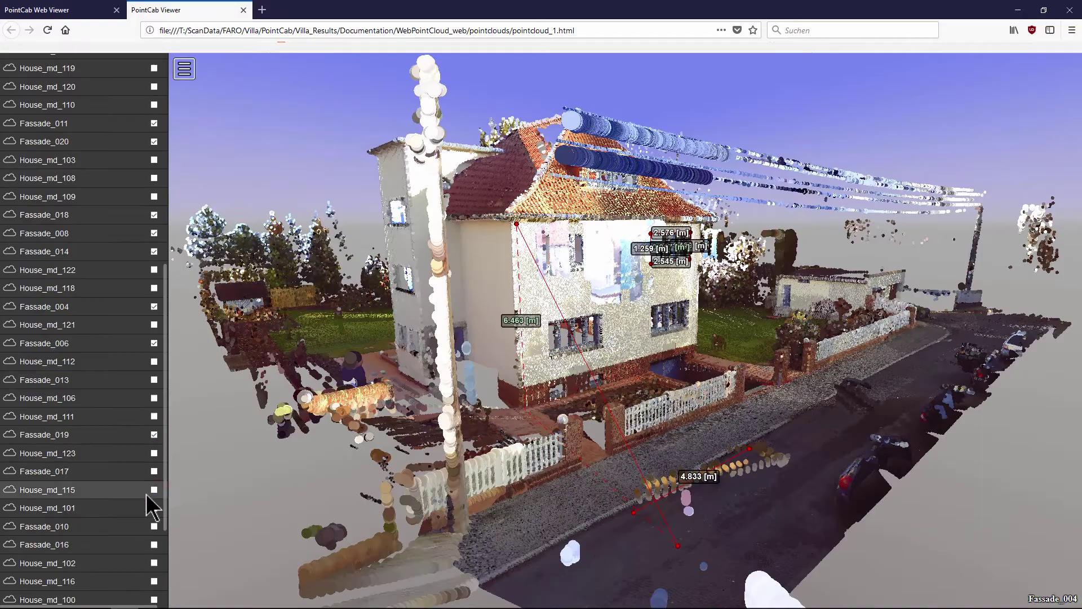
Add the scans Fassade_010, Fassade_016, Fassade_007 and Fassade_012 to the displayed point clouds.
{"action": "left_click", "coordinate": [154, 527]}
{"action": "left_click", "coordinate": [154, 546]}
{"action": "scroll", "coordinate": [135, 519], "scroll_direction": "down", "scroll_amount": 3}
{"action": "left_click", "coordinate": [154, 514]}
{"action": "scroll", "coordinate": [132, 516], "scroll_direction": "down", "scroll_amount": 2}
{"action": "left_click", "coordinate": [154, 490]}
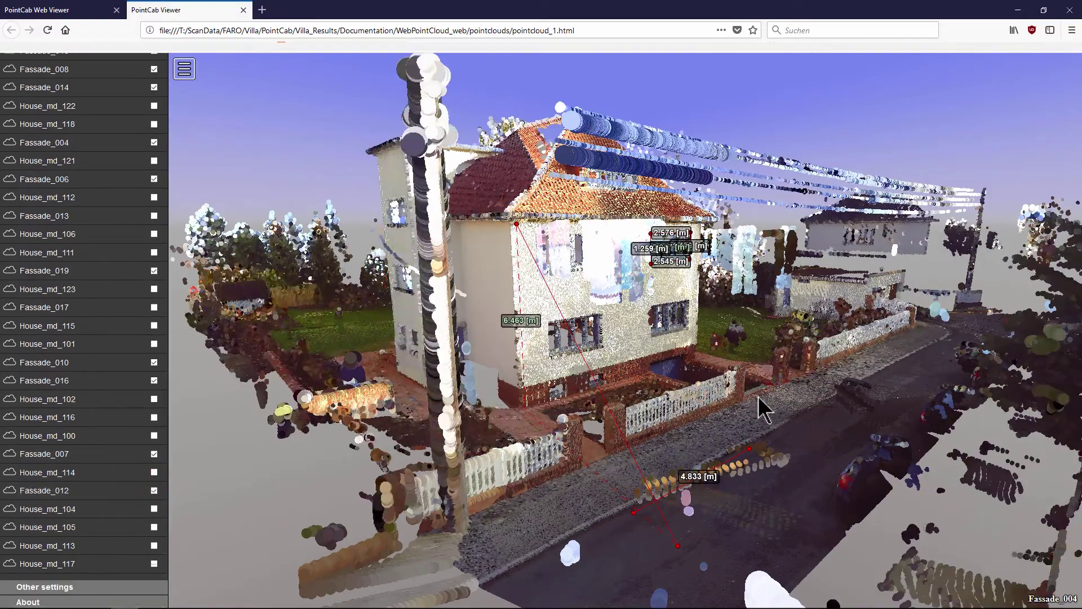
{"action": "left_click_drag", "start_coordinate": [757, 395], "coordinate": [541, 451]}
{"action": "scroll", "coordinate": [705, 428], "scroll_direction": "down", "scroll_amount": 4}
{"action": "left_click_drag", "start_coordinate": [808, 443], "coordinate": [656, 341]}
Set the scene's length unit to Feet (ft) and view the measurement labels from above the street.
{"action": "scroll", "coordinate": [73, 264], "scroll_direction": "up", "scroll_amount": 7}
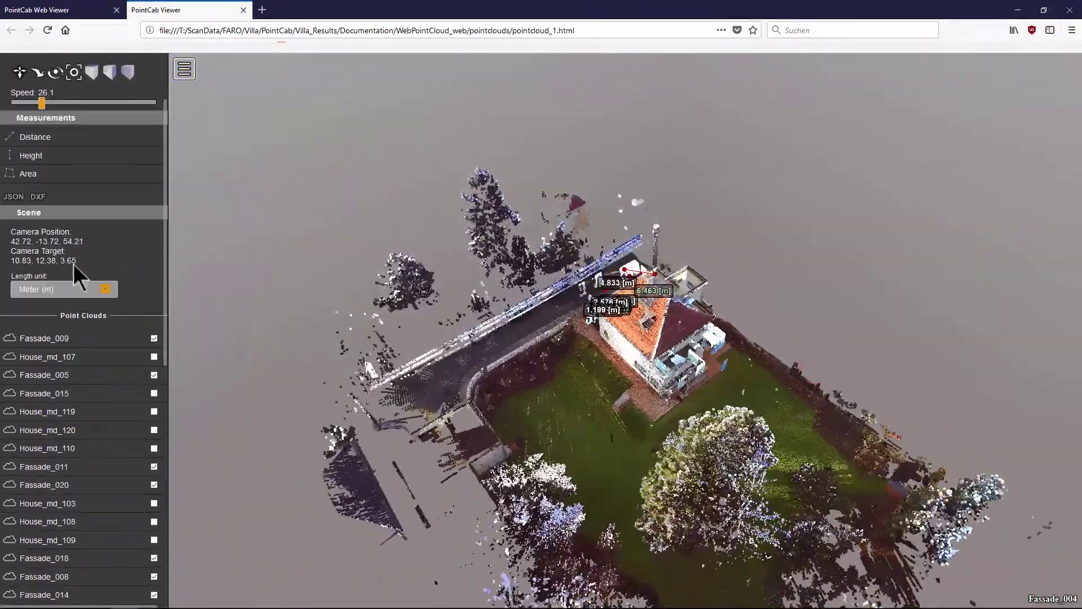
{"action": "left_click", "coordinate": [63, 290]}
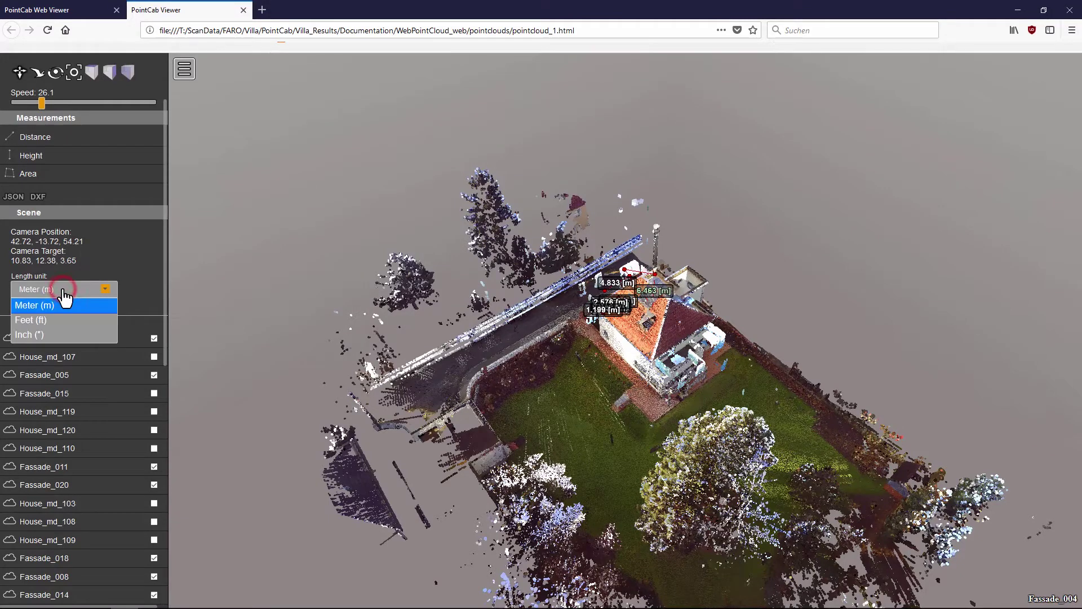
{"action": "left_click", "coordinate": [51, 322]}
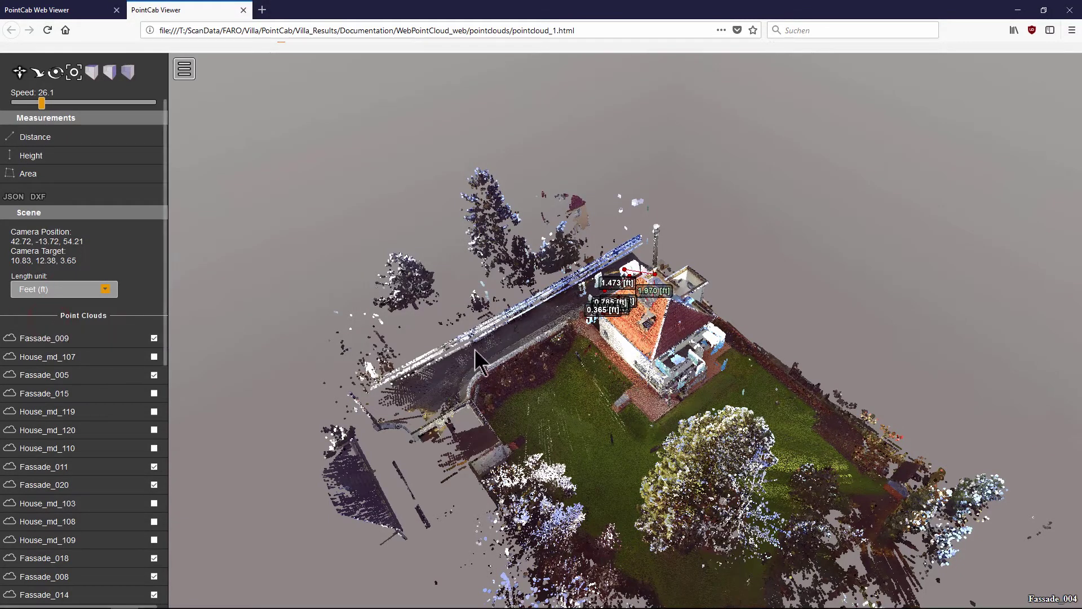
{"action": "left_click_drag", "start_coordinate": [475, 350], "coordinate": [783, 398]}
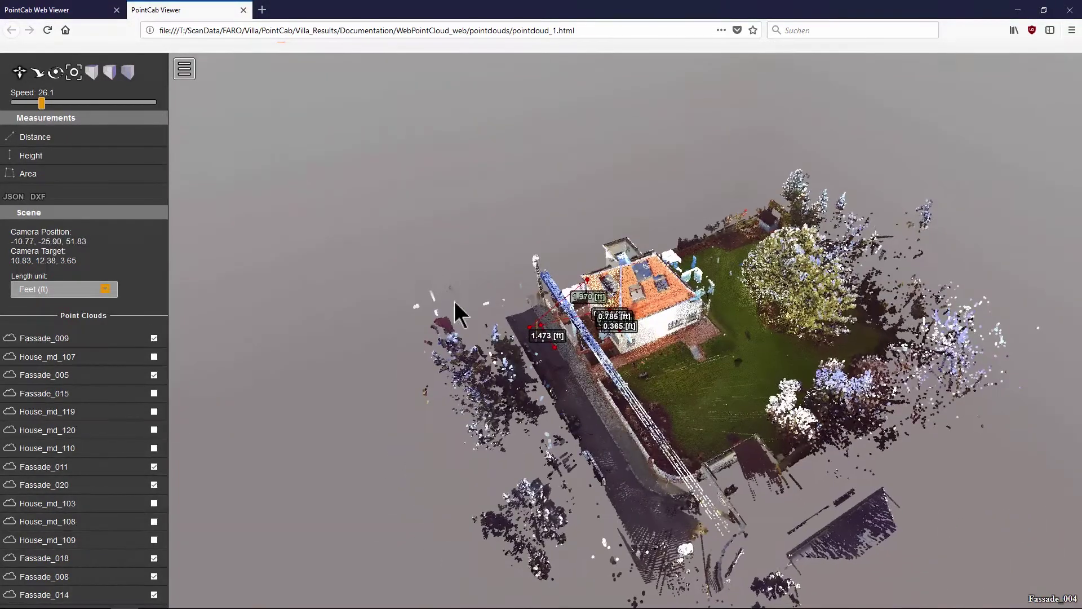
{"action": "scroll", "coordinate": [552, 331], "scroll_direction": "up", "scroll_amount": 2}
Set the length unit back to Meter (m) and collapse the scene settings.
{"action": "left_click", "coordinate": [59, 294]}
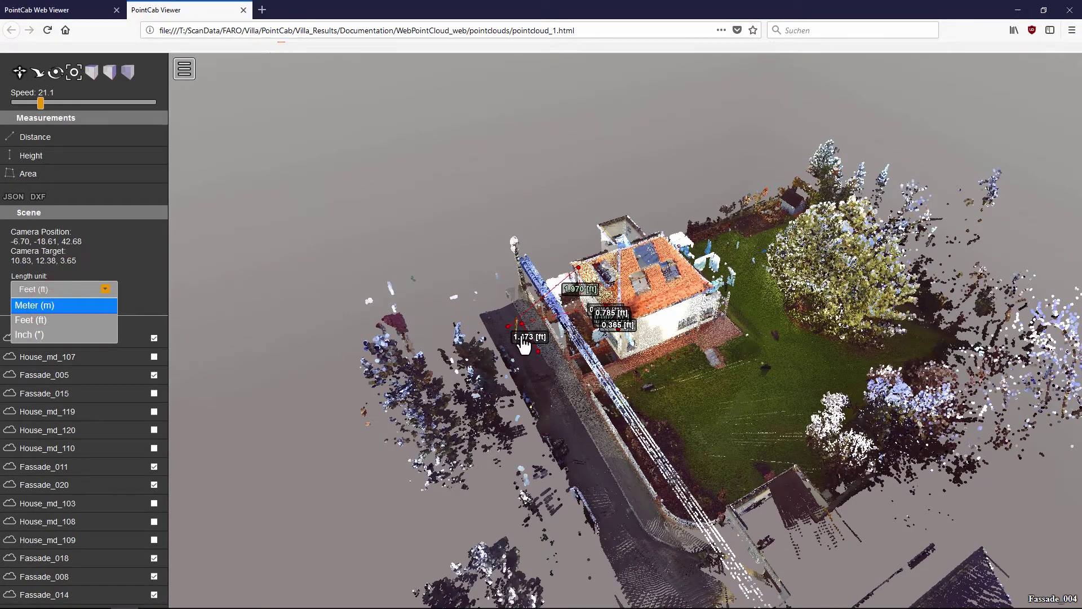
{"action": "key", "text": "Return"}
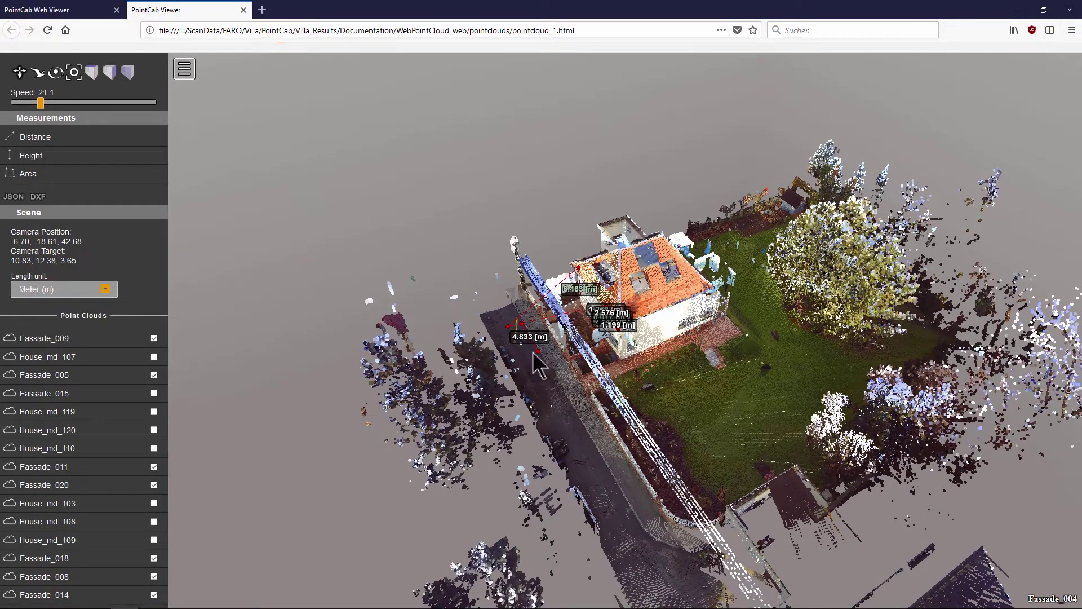
{"action": "left_click", "coordinate": [51, 217]}
Measure the distance along the base of the house's garden-side wall and export the measurements as DXF.
{"action": "scroll", "coordinate": [525, 341], "scroll_direction": "up", "scroll_amount": 3}
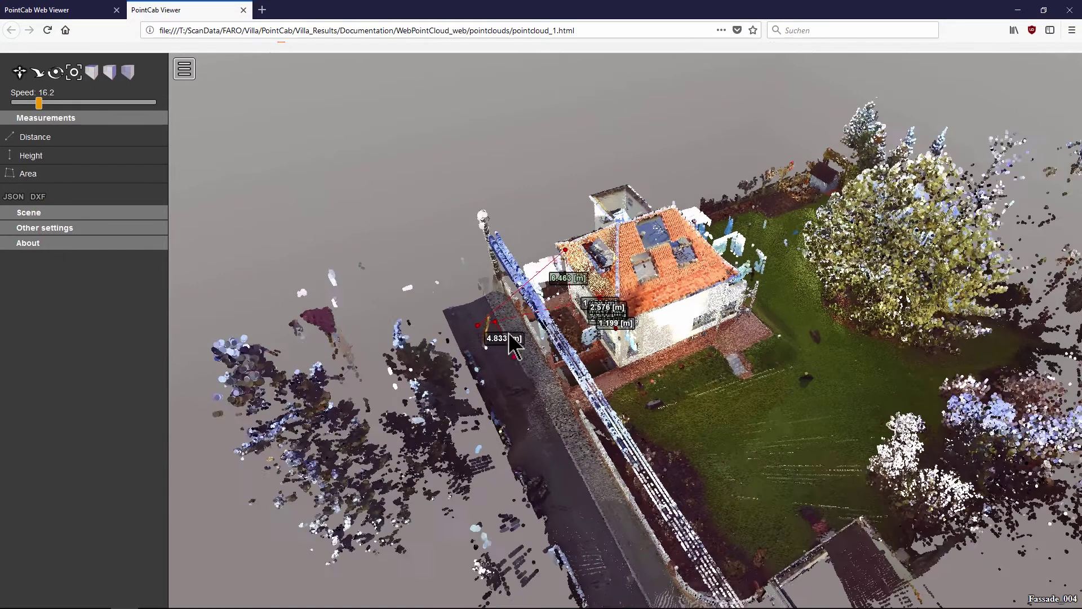
{"action": "scroll", "coordinate": [514, 343], "scroll_direction": "up", "scroll_amount": 2}
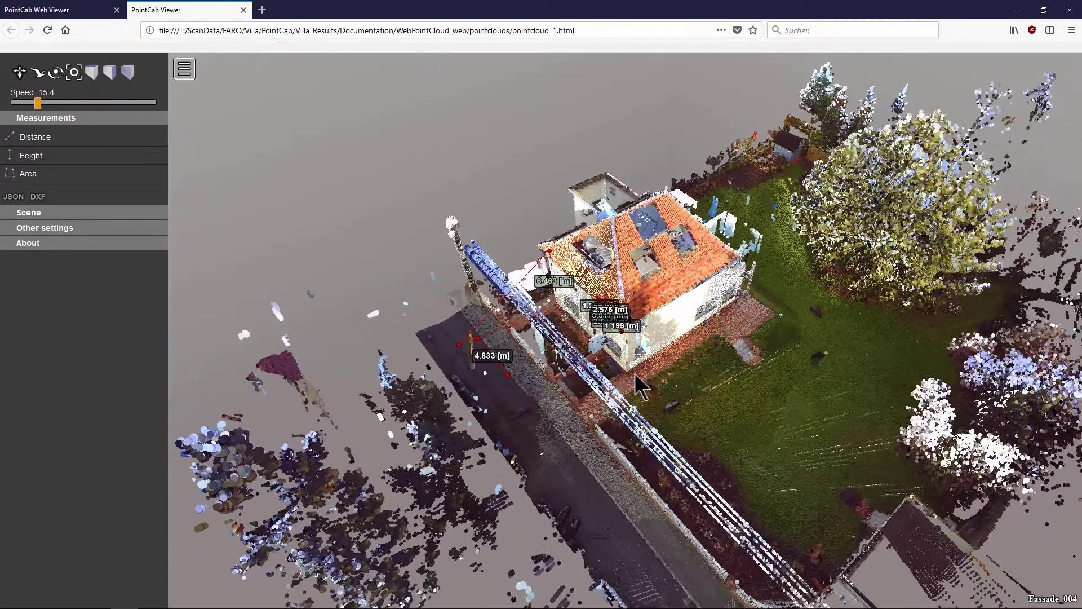
{"action": "scroll", "coordinate": [654, 361], "scroll_direction": "up", "scroll_amount": 2}
{"action": "right_click_drag", "start_coordinate": [819, 391], "coordinate": [704, 401]}
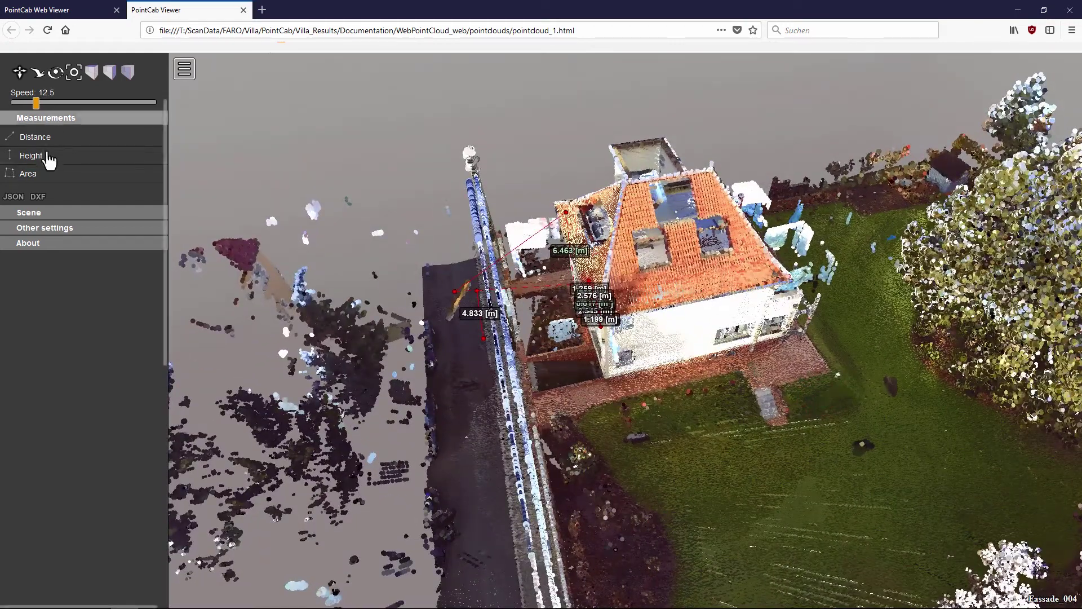
{"action": "scroll", "coordinate": [52, 168], "scroll_direction": "up", "scroll_amount": 3}
{"action": "left_click", "coordinate": [38, 116]}
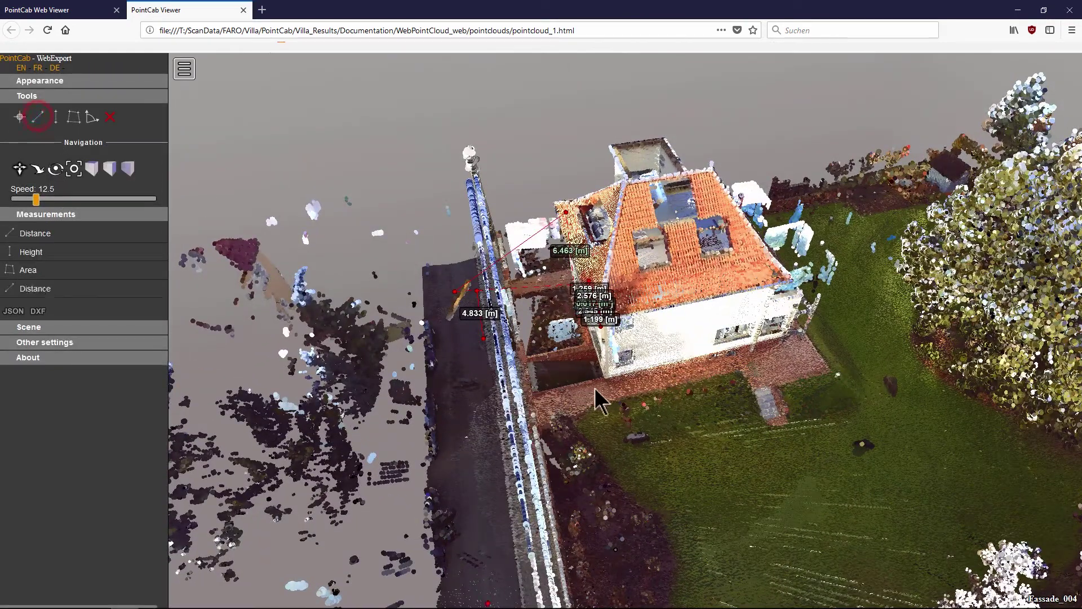
{"action": "left_click", "coordinate": [606, 383]}
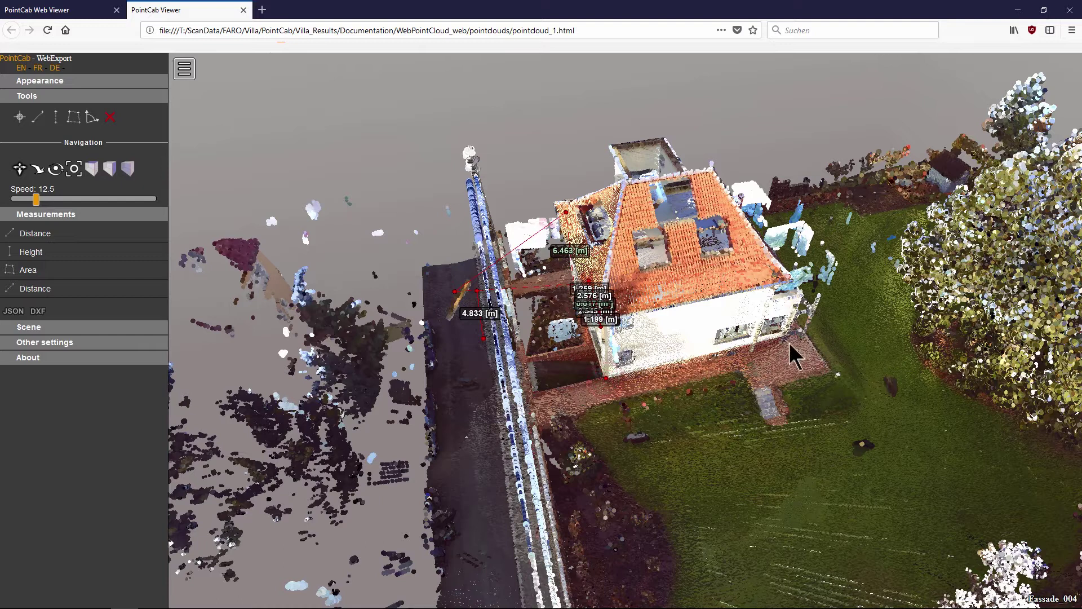
{"action": "left_click", "coordinate": [789, 337]}
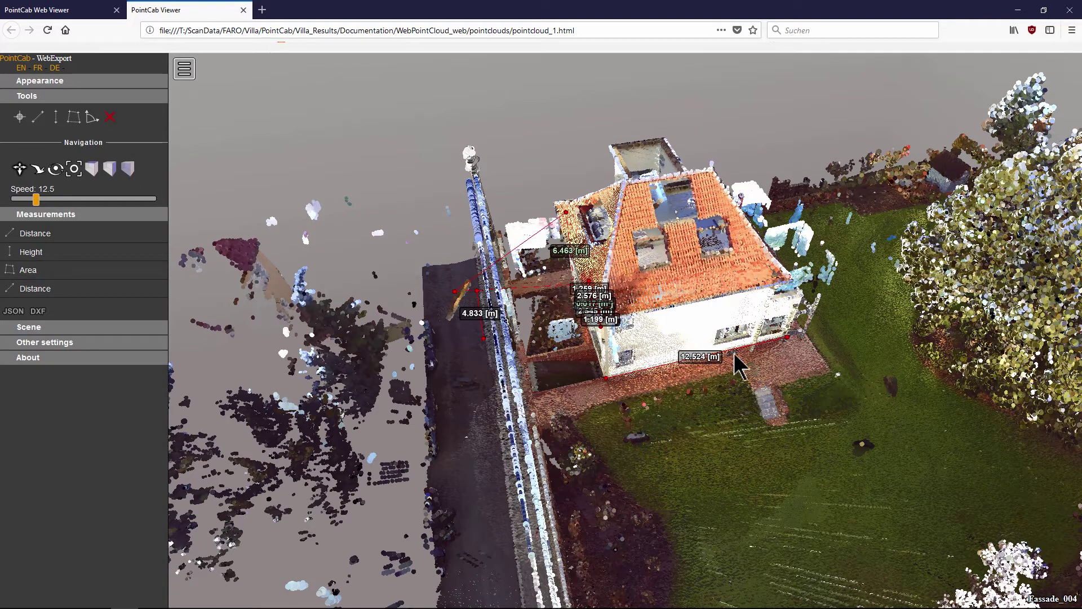
{"action": "left_click", "coordinate": [38, 311]}
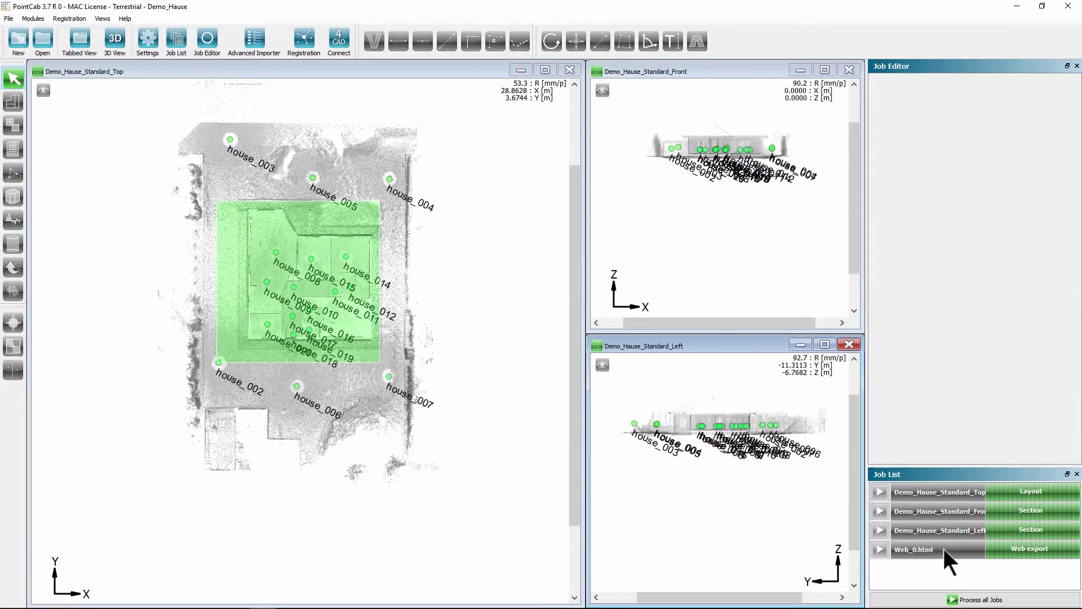
In PointCab, open the Demo_Hause project's Web_0.html export, then keep only the house_002 point cloud open in its own browser tab.
{"action": "double_click", "coordinate": [945, 549]}
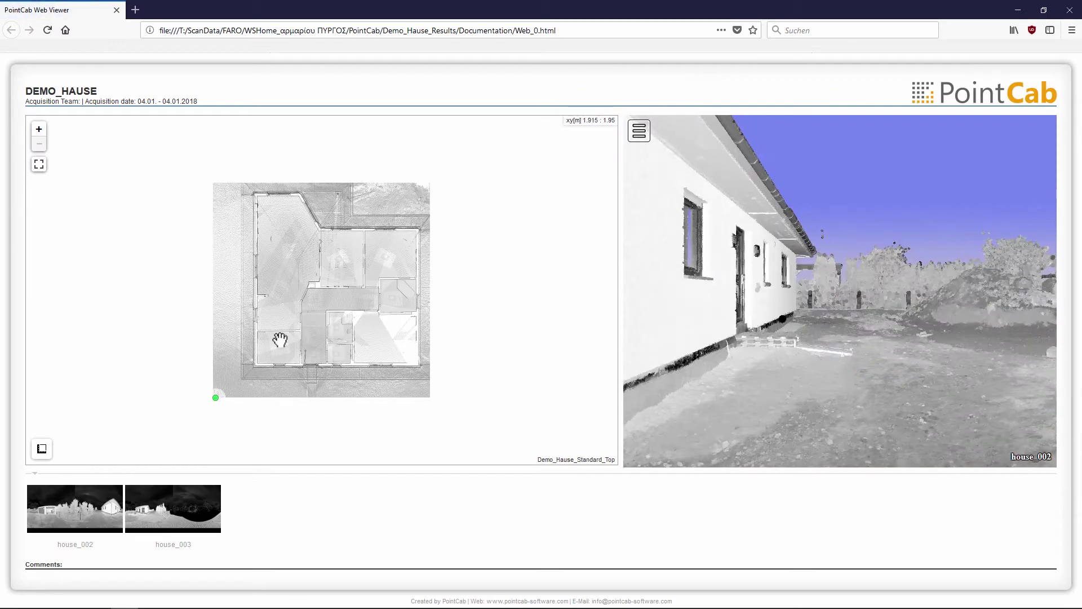
{"action": "middle_click", "coordinate": [72, 509]}
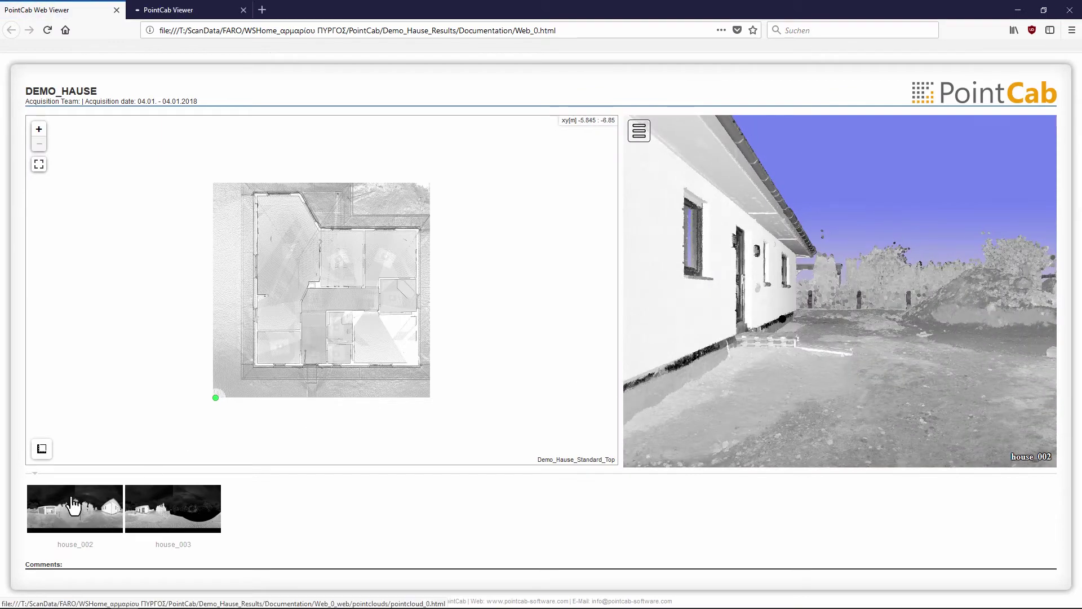
{"action": "middle_click", "coordinate": [75, 7]}
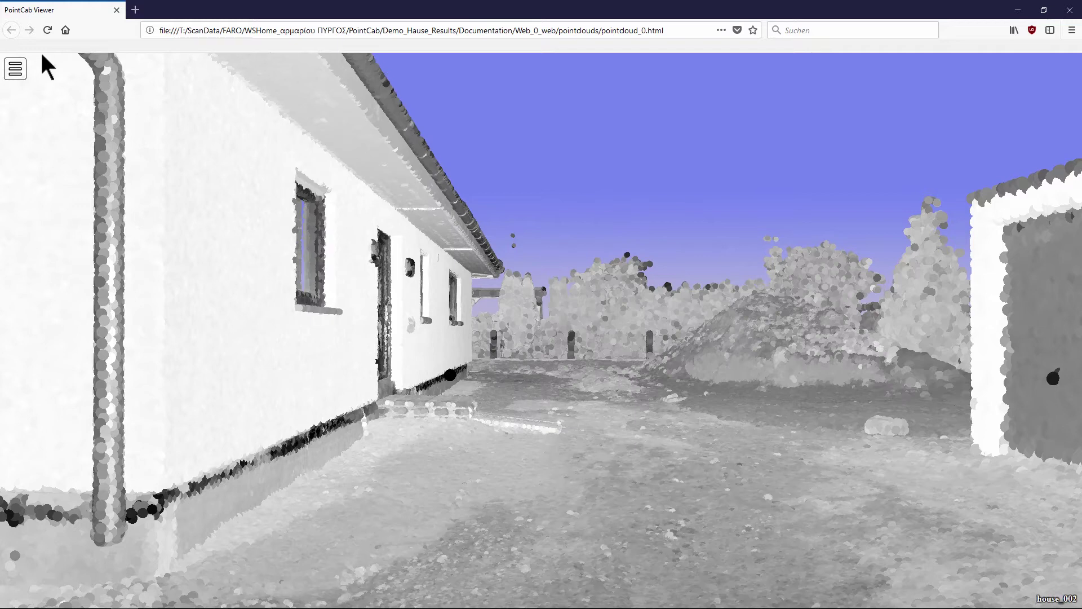
Show the point cloud viewer's settings and look around the house's outer walls in house_002.
{"action": "left_click", "coordinate": [15, 69]}
{"action": "left_click", "coordinate": [558, 383]}
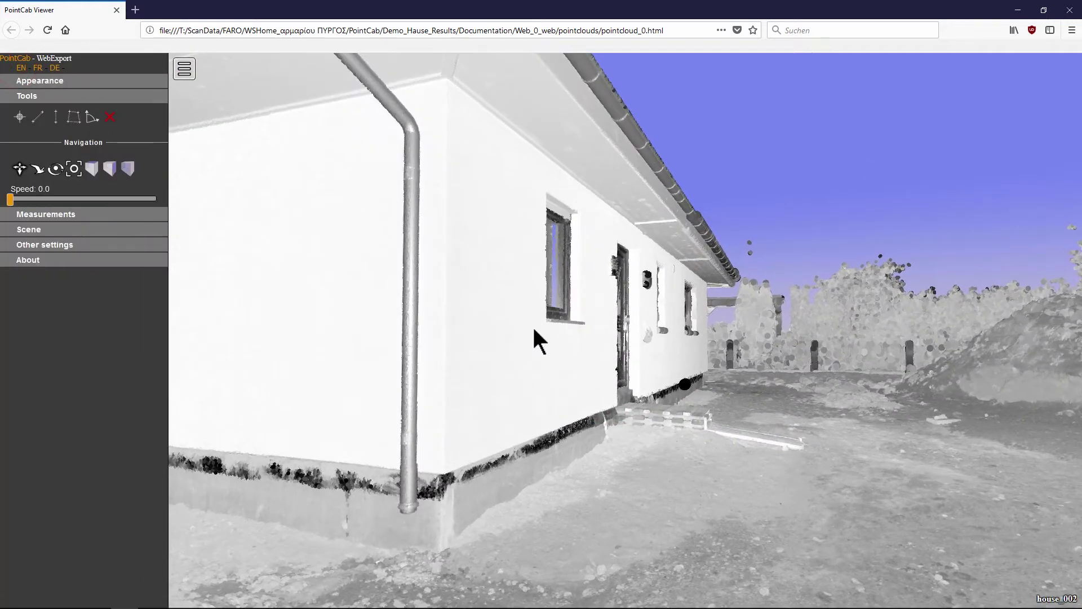
{"action": "left_click_drag", "start_coordinate": [630, 376], "coordinate": [522, 369]}
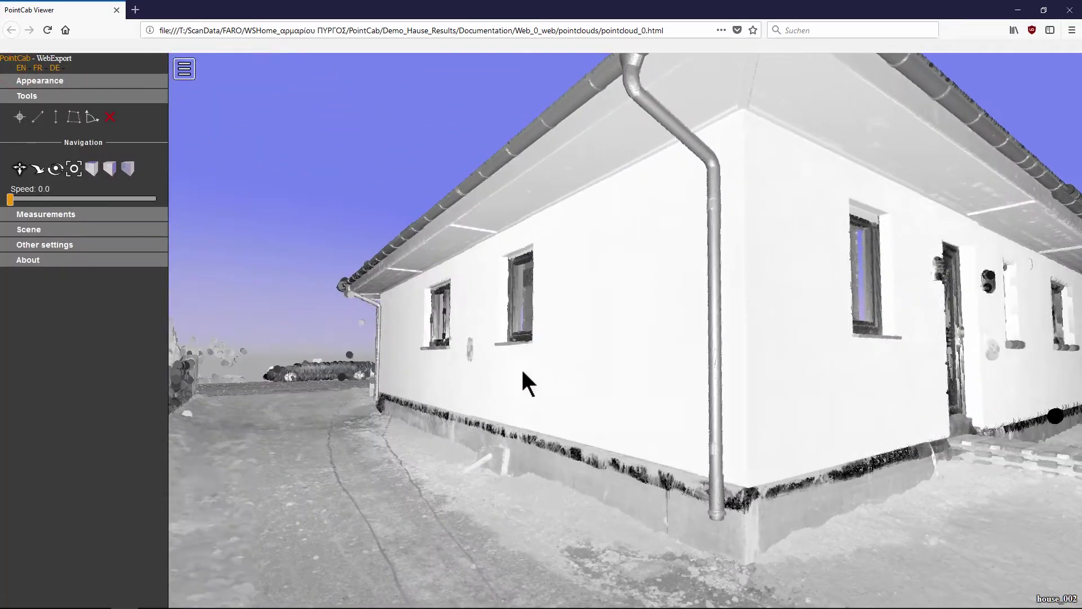
{"action": "left_click_drag", "start_coordinate": [588, 366], "coordinate": [577, 368]}
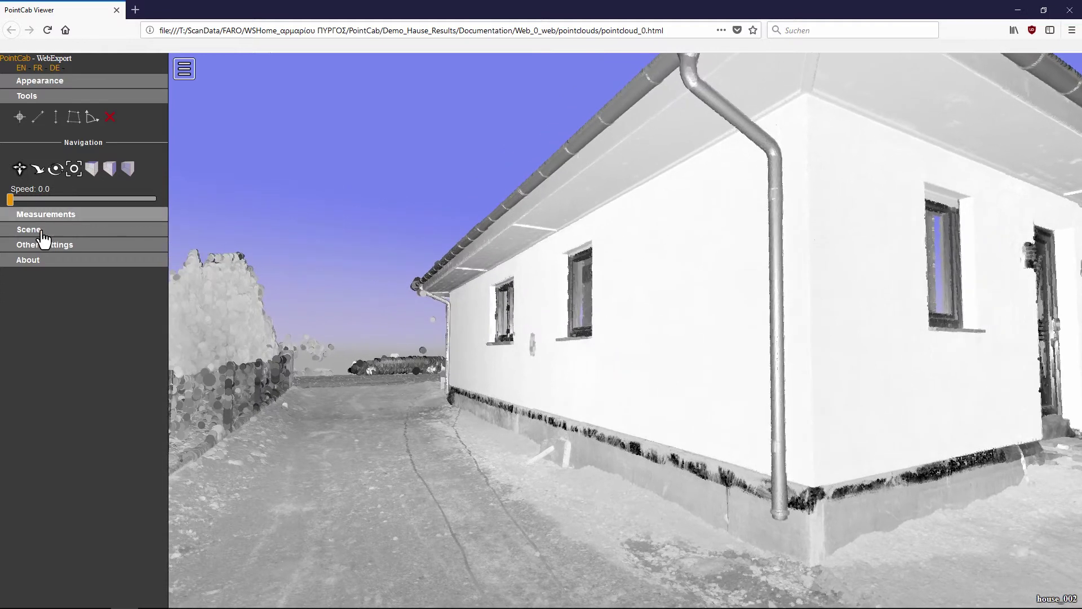
Switch to the top view and display the house_003 scan together with house_002.
{"action": "left_click", "coordinate": [92, 169]}
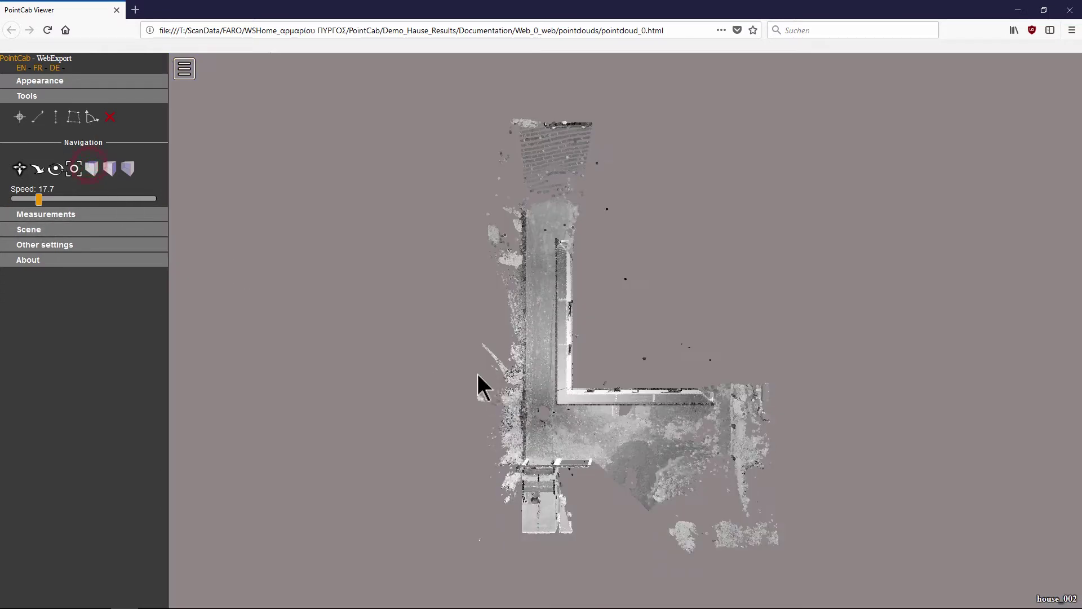
{"action": "left_click", "coordinate": [68, 229]}
{"action": "left_click", "coordinate": [154, 374]}
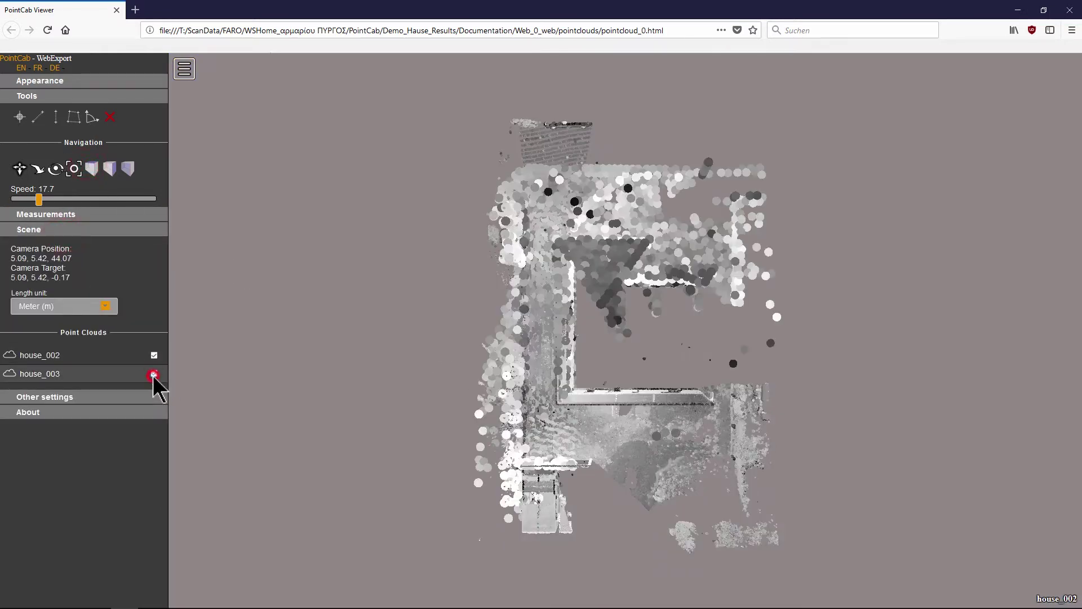
Change the house_002 point cloud's attribute from RGB to Color, using red.
{"action": "left_click", "coordinate": [38, 361]}
{"action": "scroll", "coordinate": [42, 395], "scroll_direction": "down", "scroll_amount": 1}
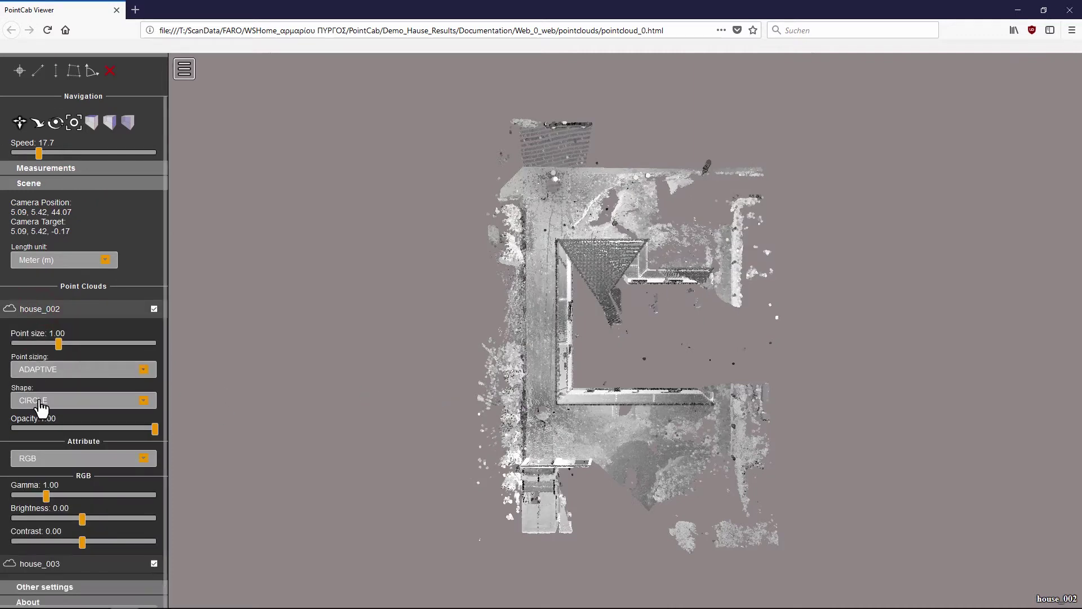
{"action": "left_click", "coordinate": [112, 461]}
{"action": "left_click", "coordinate": [42, 310]}
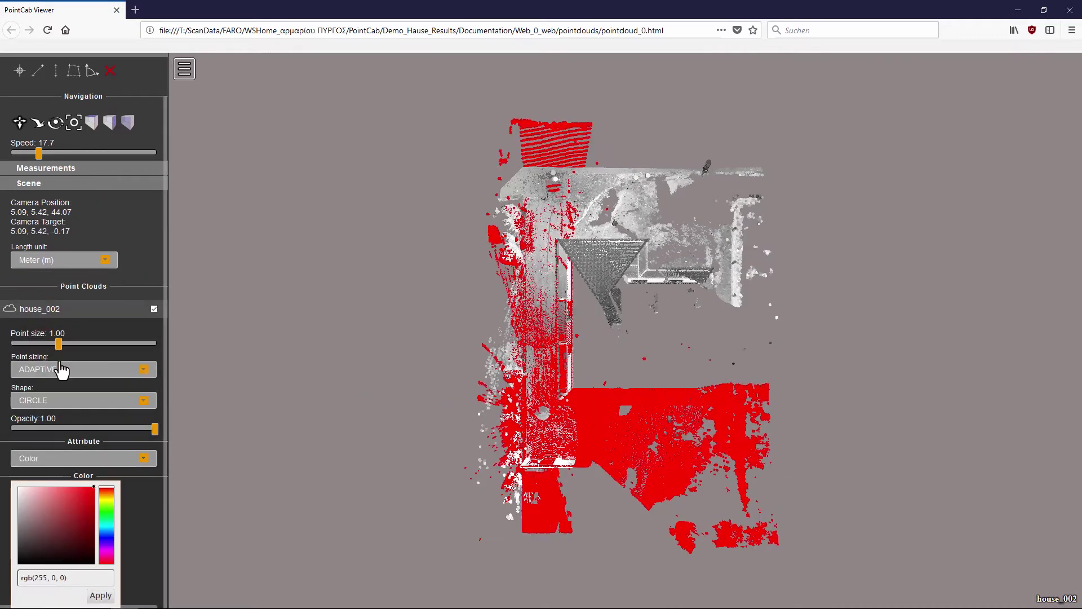
{"action": "left_click", "coordinate": [48, 310]}
Set the house_003 point cloud's attribute to Color and choose blue.
{"action": "left_click", "coordinate": [42, 327]}
{"action": "left_click", "coordinate": [81, 477]}
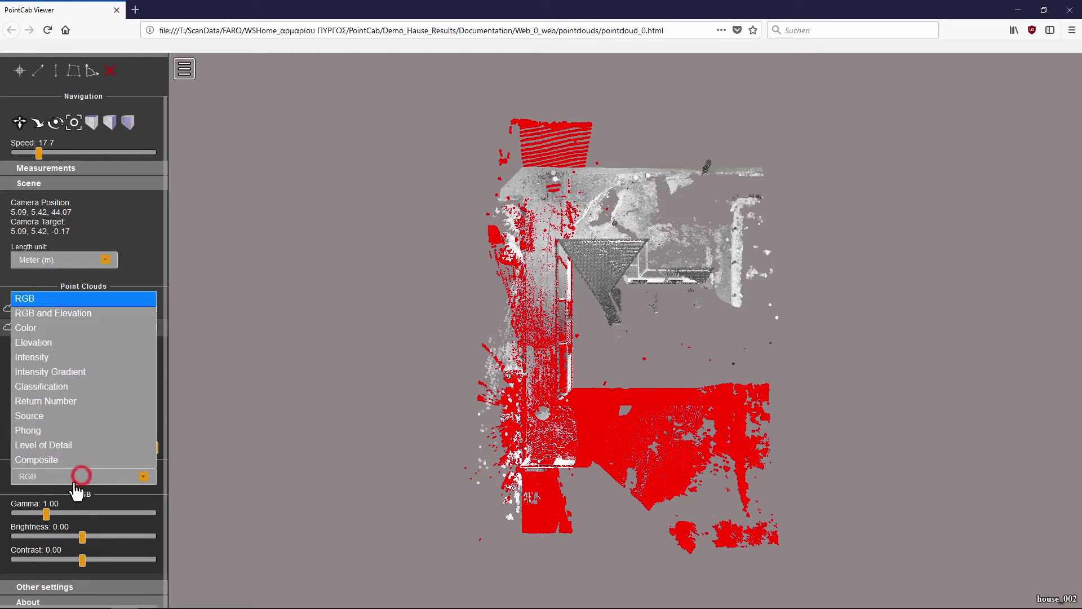
{"action": "left_click", "coordinate": [34, 328]}
{"action": "left_click", "coordinate": [107, 552]}
{"action": "left_click", "coordinate": [93, 511]}
{"action": "left_click", "coordinate": [55, 329]}
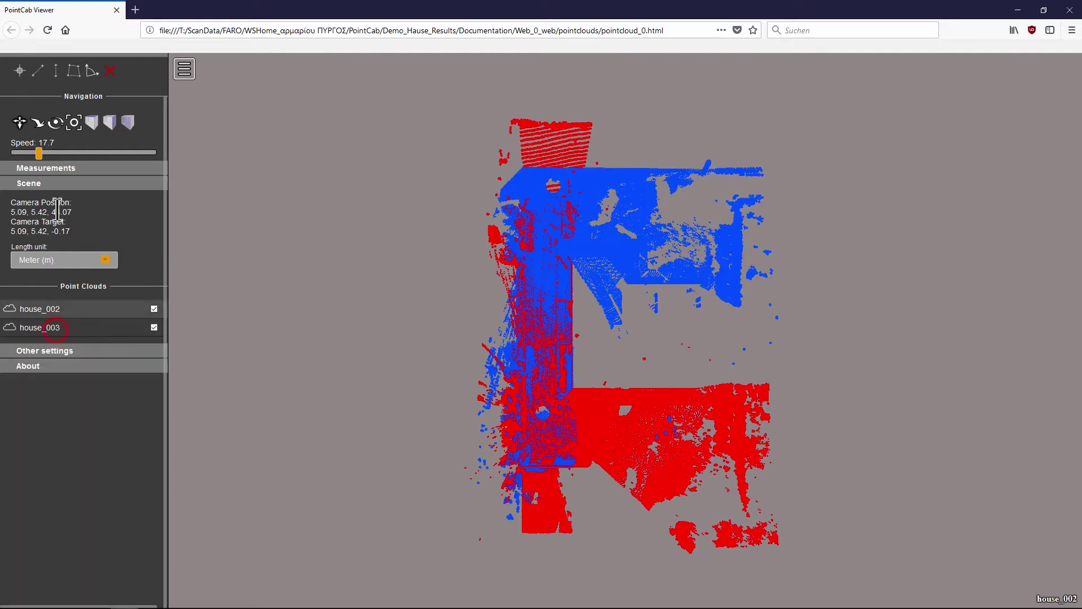
Collapse the scene settings and examine the overlap of the red and blue scans in perspective.
{"action": "left_click", "coordinate": [51, 183]}
{"action": "left_click_drag", "start_coordinate": [541, 442], "coordinate": [624, 418]}
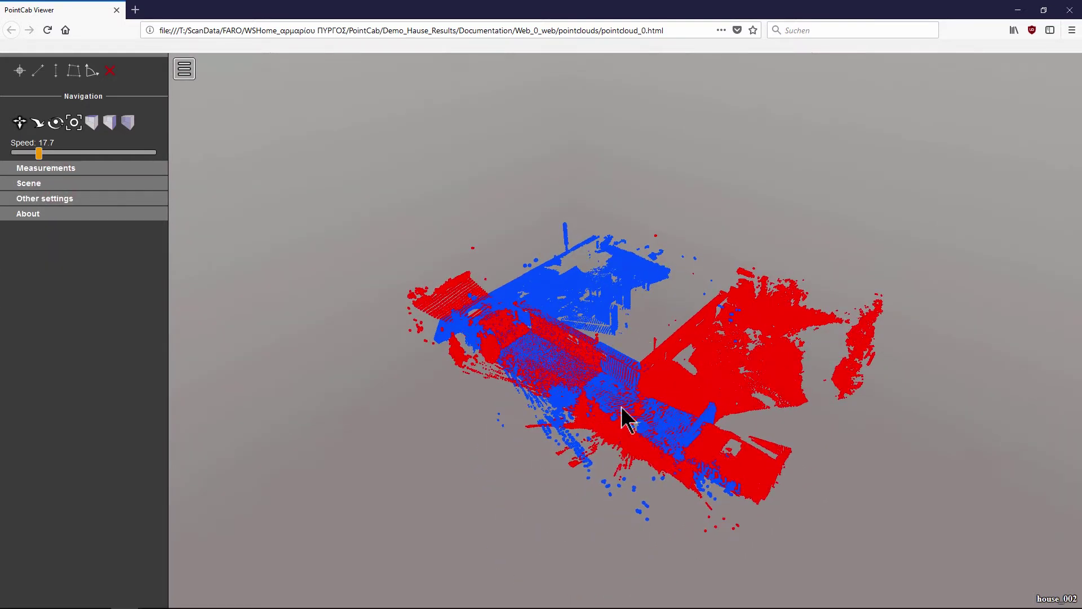
{"action": "left_click_drag", "start_coordinate": [519, 389], "coordinate": [541, 312]}
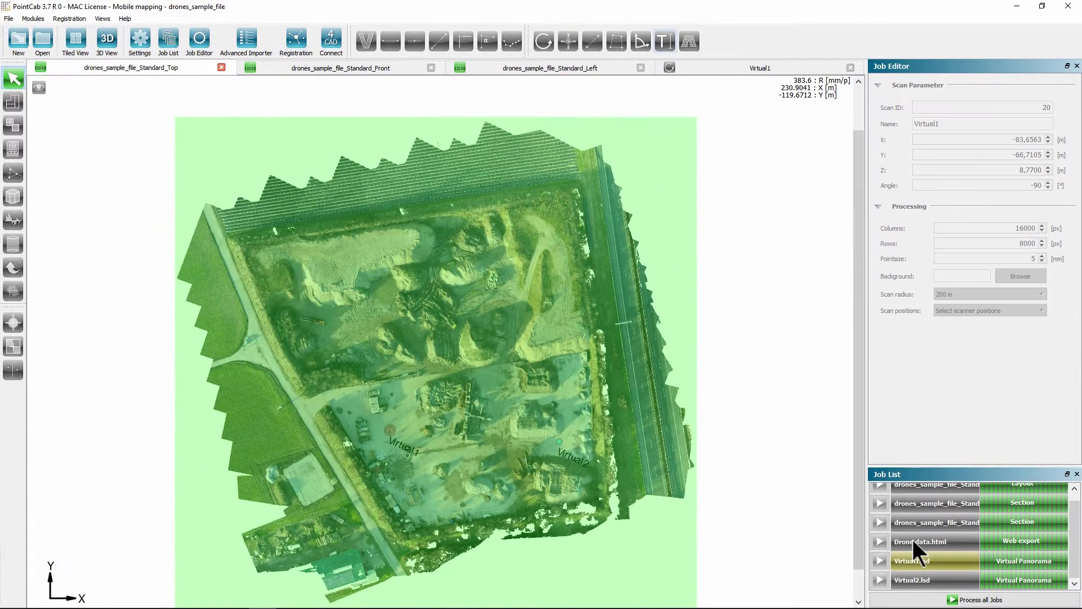
In PointCab, open the drone project's Drone data.html web export and view its point cloud from above.
{"action": "left_click", "coordinate": [911, 536]}
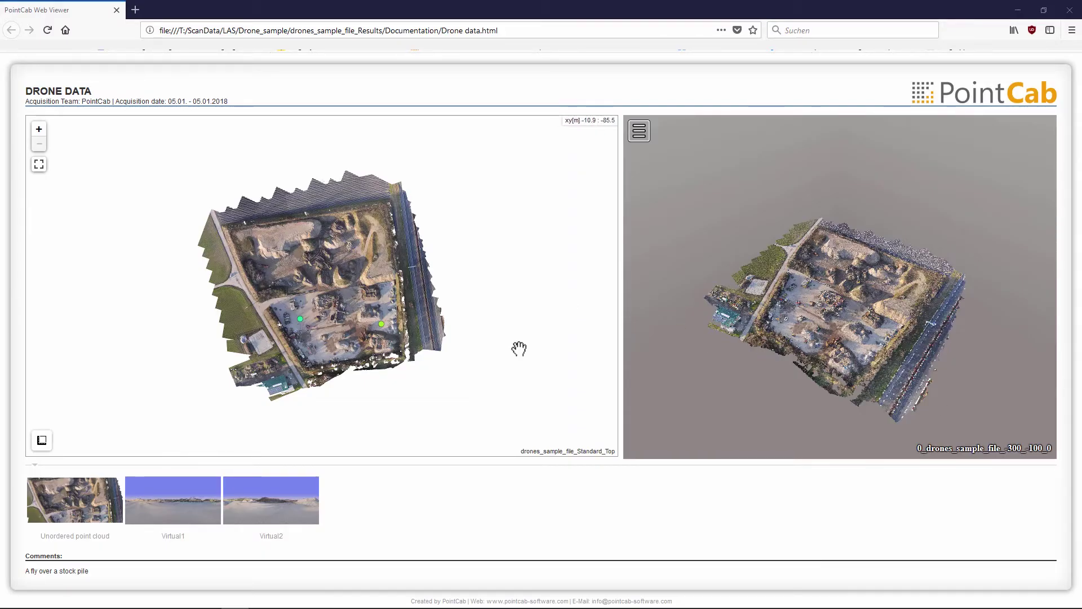
{"action": "left_click_drag", "start_coordinate": [782, 351], "coordinate": [841, 367]}
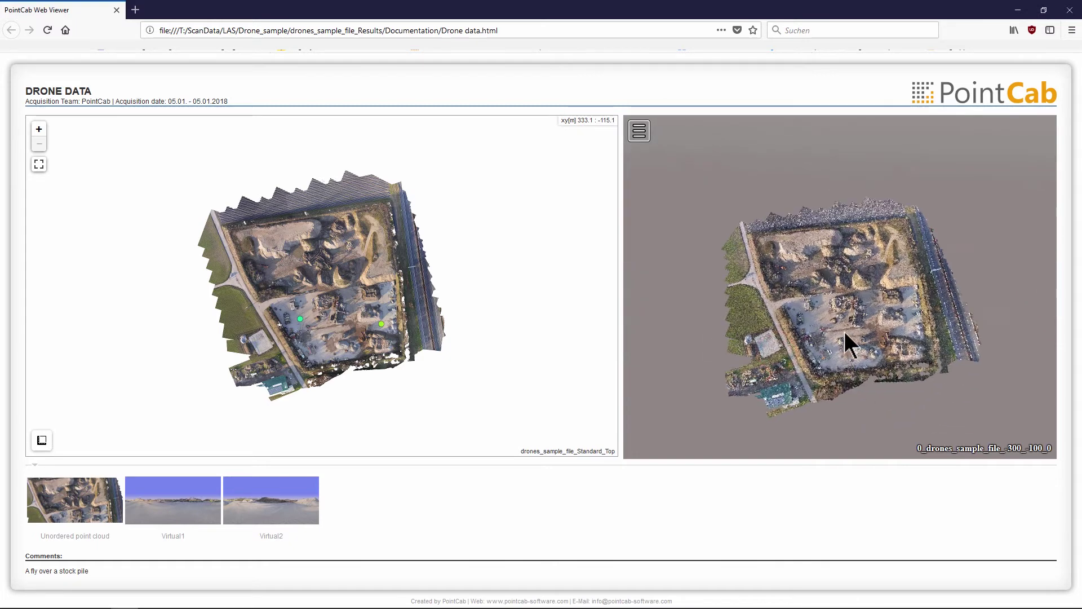
Measure the area of the large gravel pile in the 3D point cloud by outlining its base with the area tool.
{"action": "scroll", "coordinate": [860, 351], "scroll_direction": "up", "scroll_amount": 5}
{"action": "scroll", "coordinate": [821, 339], "scroll_direction": "up", "scroll_amount": 3}
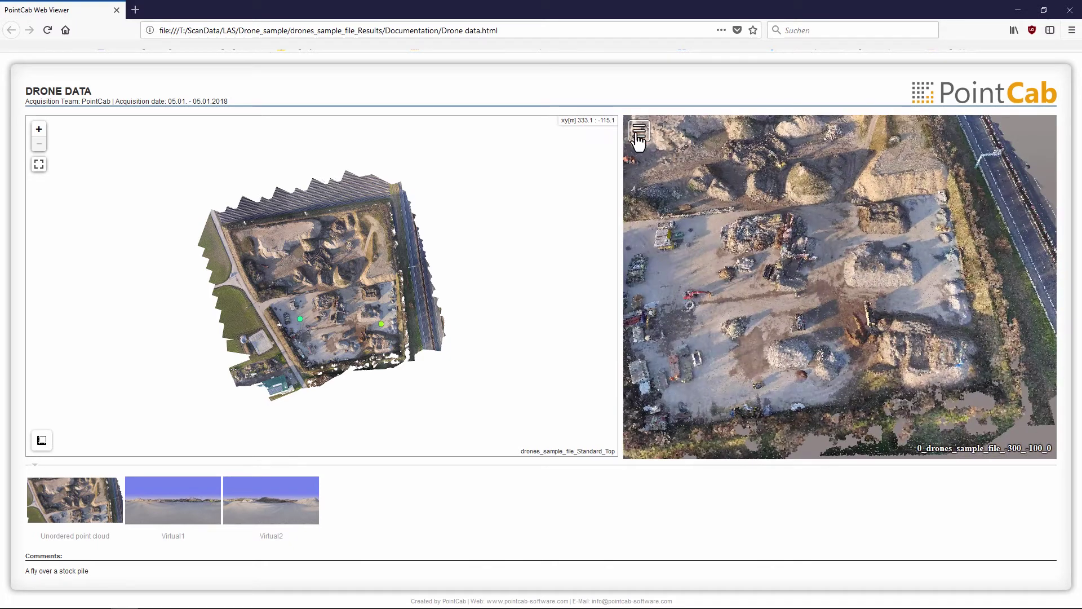
{"action": "left_click", "coordinate": [638, 132]}
{"action": "scroll", "coordinate": [872, 369], "scroll_direction": "up", "scroll_amount": 2}
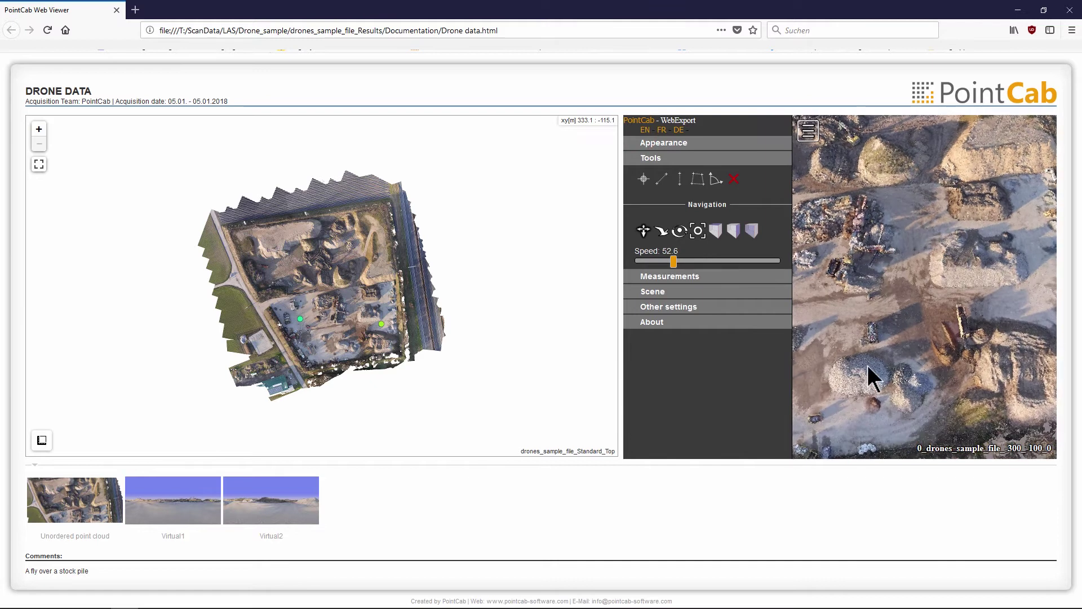
{"action": "scroll", "coordinate": [344, 348], "scroll_direction": "up", "scroll_amount": 3}
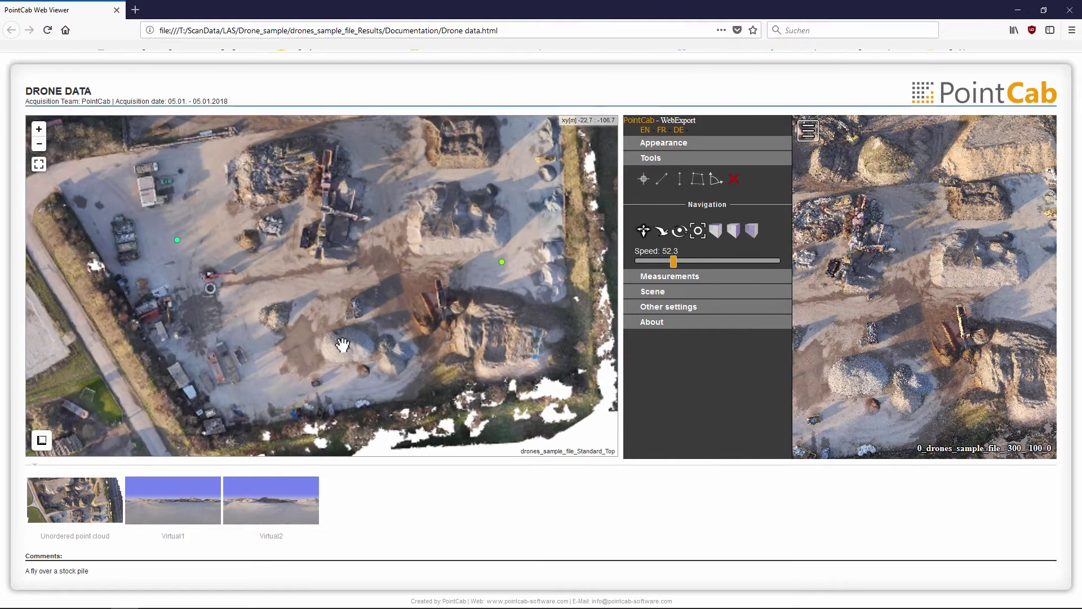
{"action": "scroll", "coordinate": [340, 344], "scroll_direction": "up", "scroll_amount": 2}
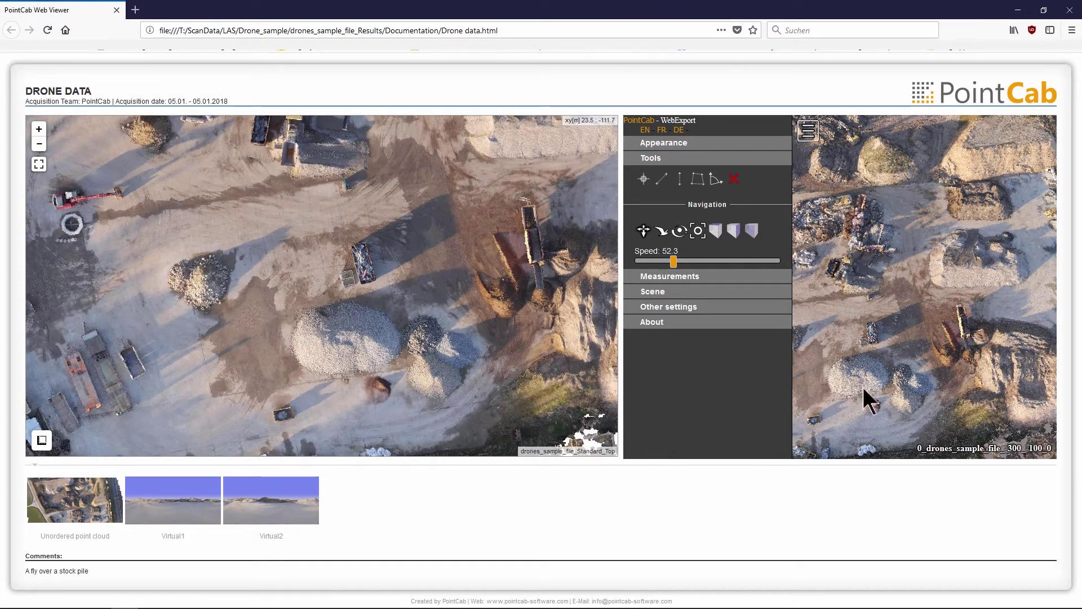
{"action": "scroll", "coordinate": [839, 372], "scroll_direction": "up", "scroll_amount": 3}
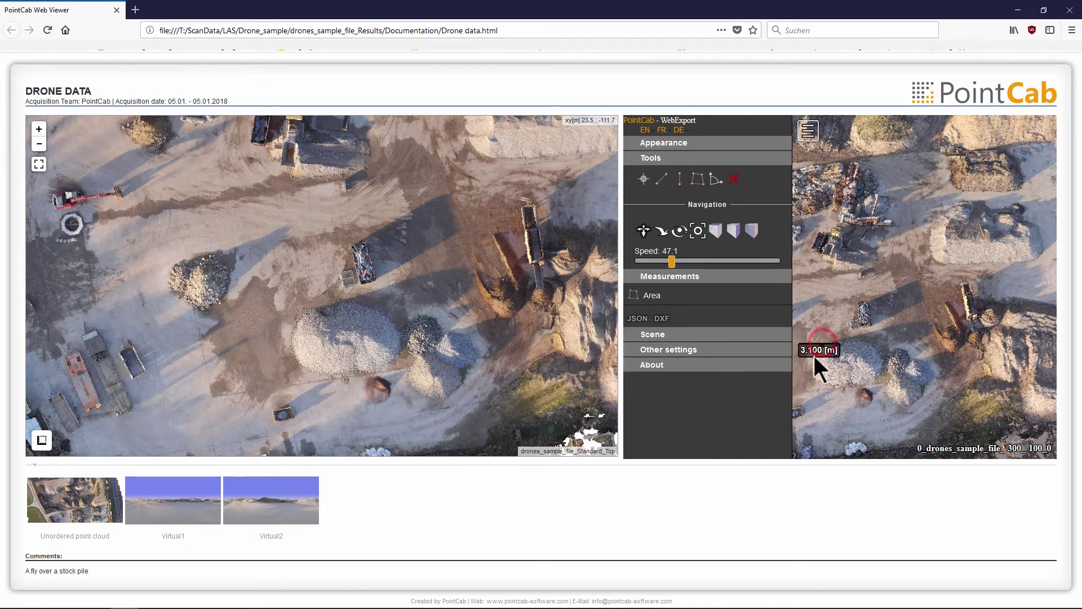
{"action": "left_click", "coordinate": [862, 383]}
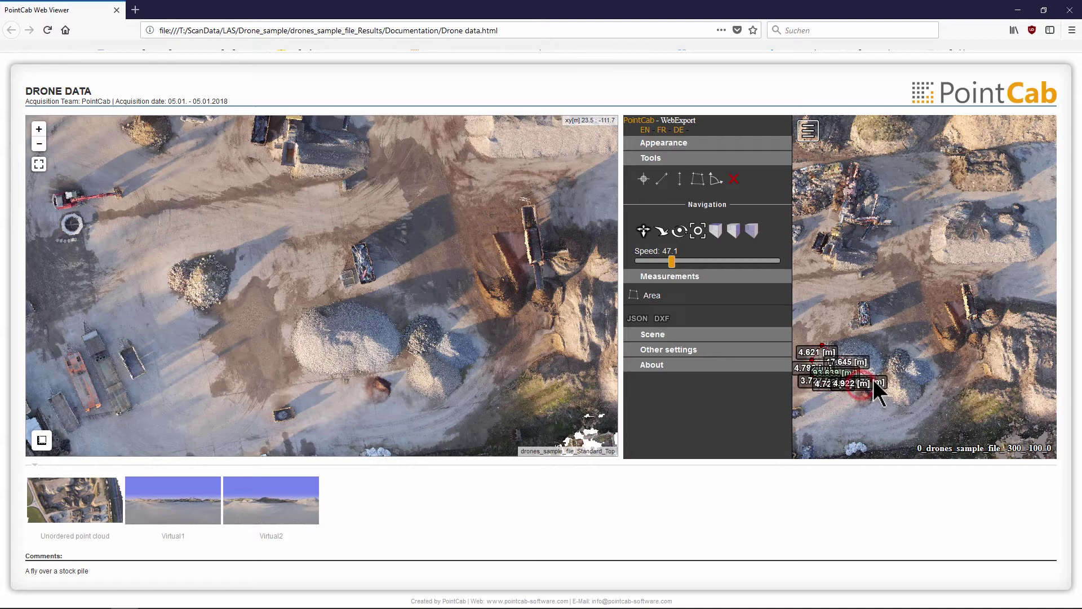
{"action": "left_click", "coordinate": [876, 348]}
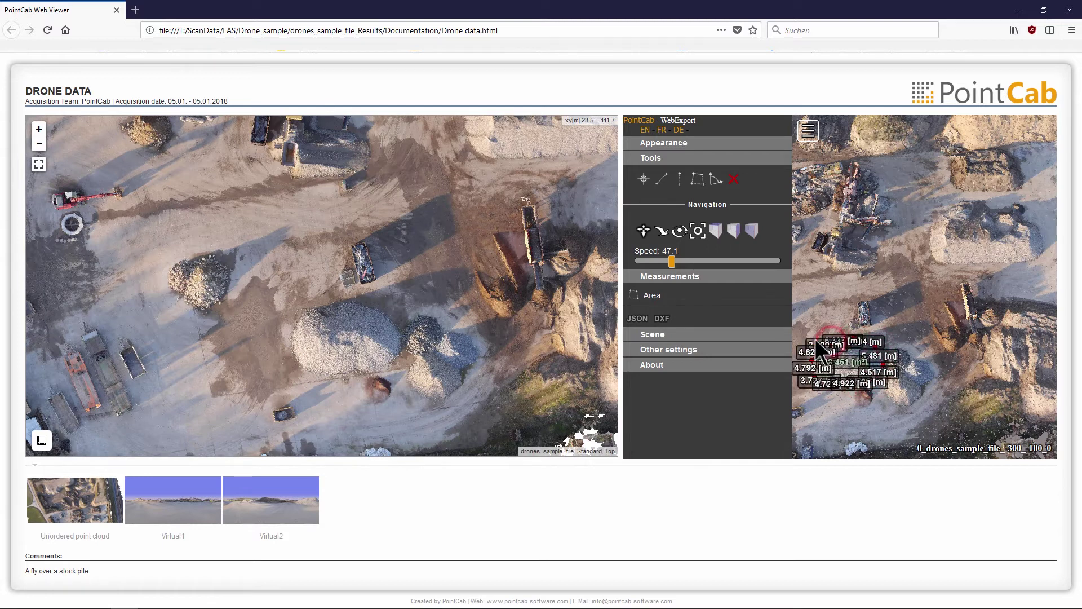
Measure the same gravel pile's area on the 2D top view by tracing around its edge, and finish the measurement.
{"action": "left_click", "coordinate": [43, 439]}
{"action": "left_click", "coordinate": [314, 310]}
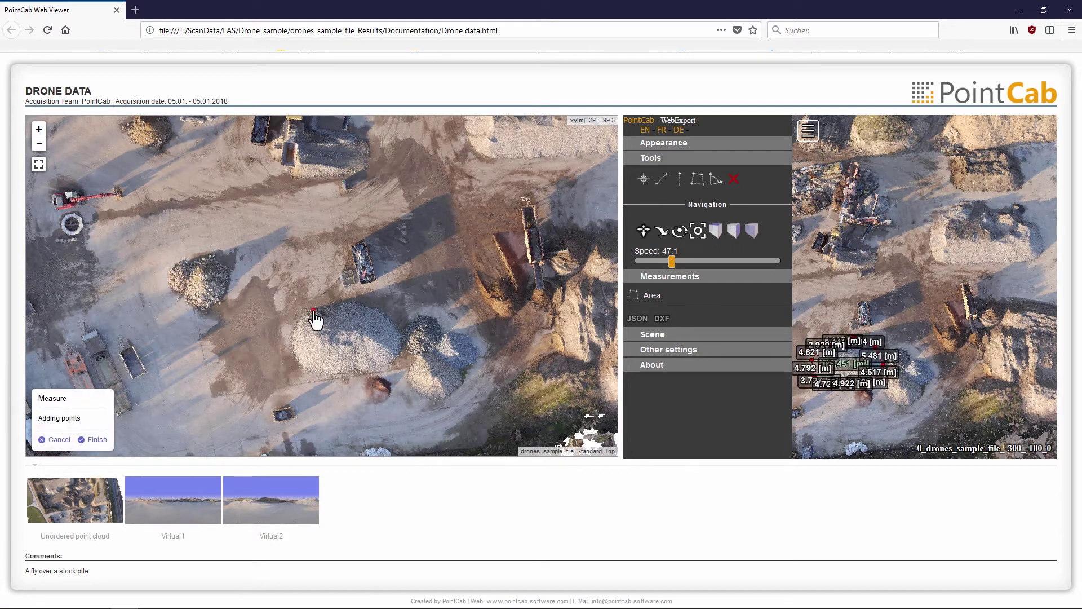
{"action": "left_click", "coordinate": [343, 304]}
{"action": "left_click", "coordinate": [373, 308]}
{"action": "left_click", "coordinate": [392, 320]}
{"action": "left_click", "coordinate": [401, 342]}
{"action": "left_click", "coordinate": [394, 363]}
{"action": "left_click", "coordinate": [359, 373]}
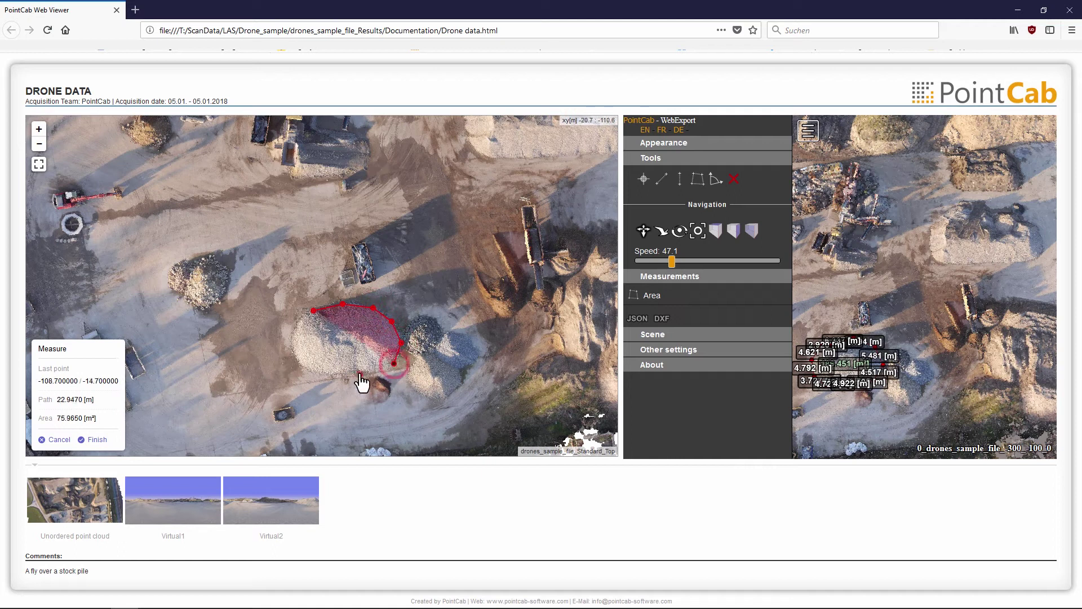
{"action": "left_click", "coordinate": [319, 372]}
{"action": "left_click", "coordinate": [305, 369]}
{"action": "left_click", "coordinate": [292, 338]}
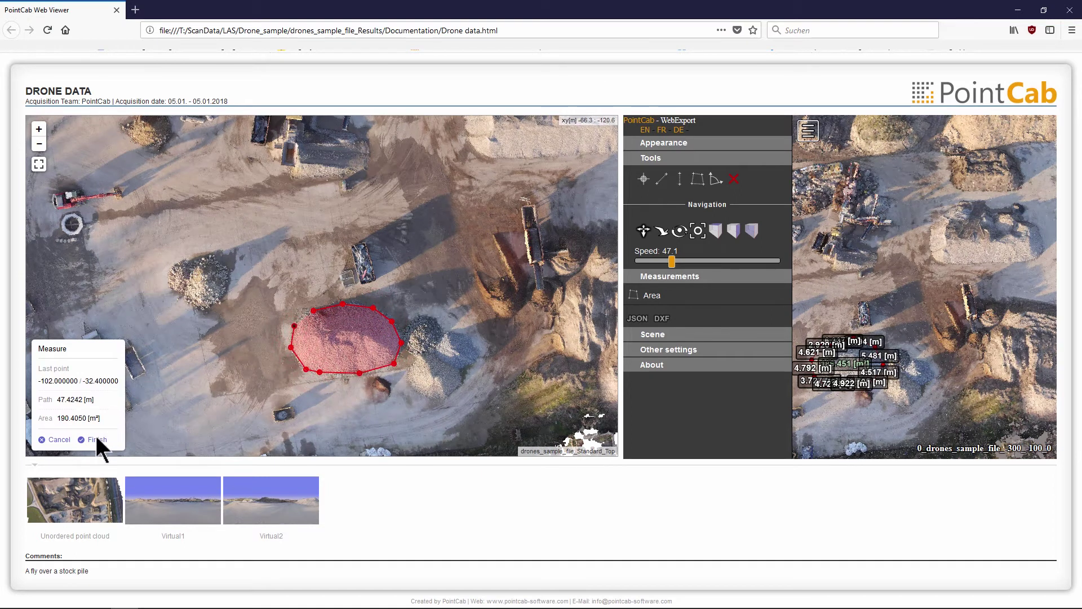
{"action": "left_click", "coordinate": [94, 439]}
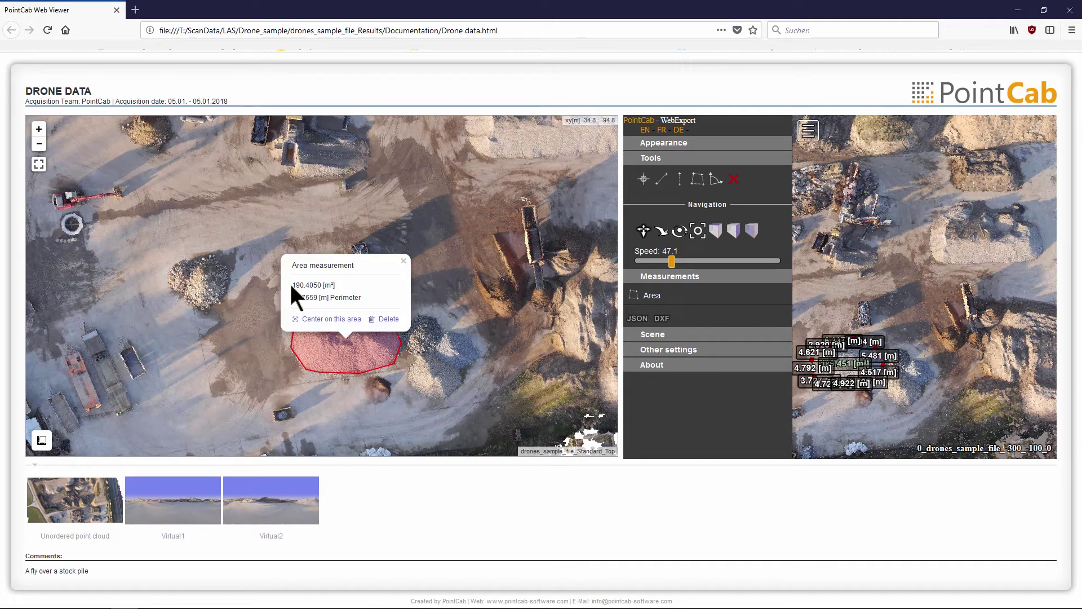
Collapse the viewer settings and adjust corner points of the gravel pile's 3D area outline to follow its edge more closely.
{"action": "left_click", "coordinate": [808, 131]}
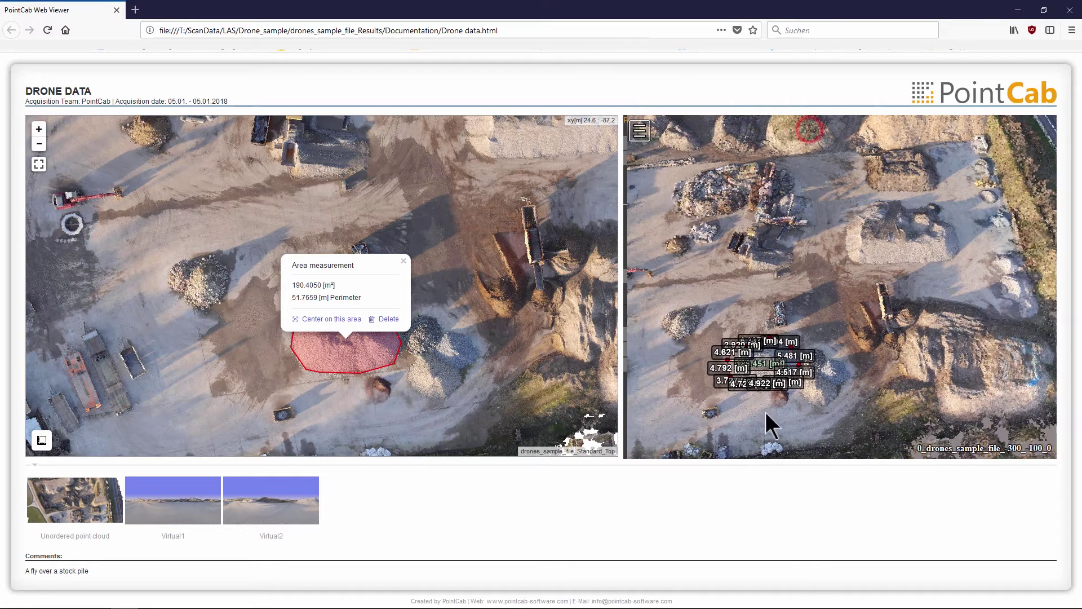
{"action": "scroll", "coordinate": [766, 395], "scroll_direction": "up", "scroll_amount": 5}
{"action": "scroll", "coordinate": [766, 338], "scroll_direction": "up", "scroll_amount": 2}
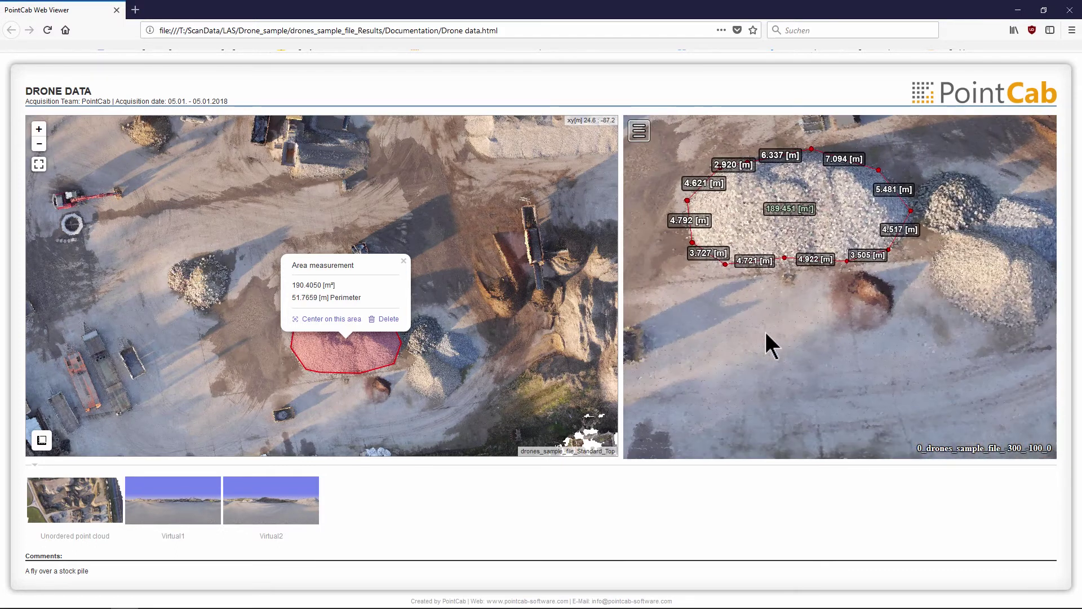
{"action": "scroll", "coordinate": [781, 231], "scroll_direction": "up", "scroll_amount": 2}
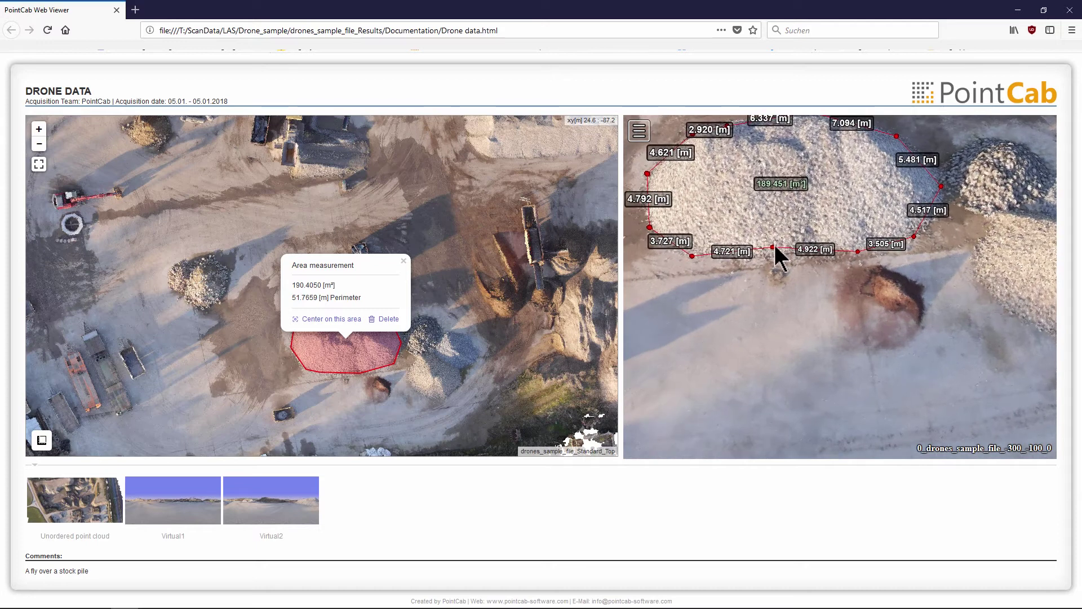
{"action": "left_click_drag", "start_coordinate": [773, 247], "coordinate": [777, 255]}
{"action": "right_click_drag", "start_coordinate": [759, 226], "coordinate": [761, 244]}
{"action": "left_click_drag", "start_coordinate": [761, 243], "coordinate": [852, 295]}
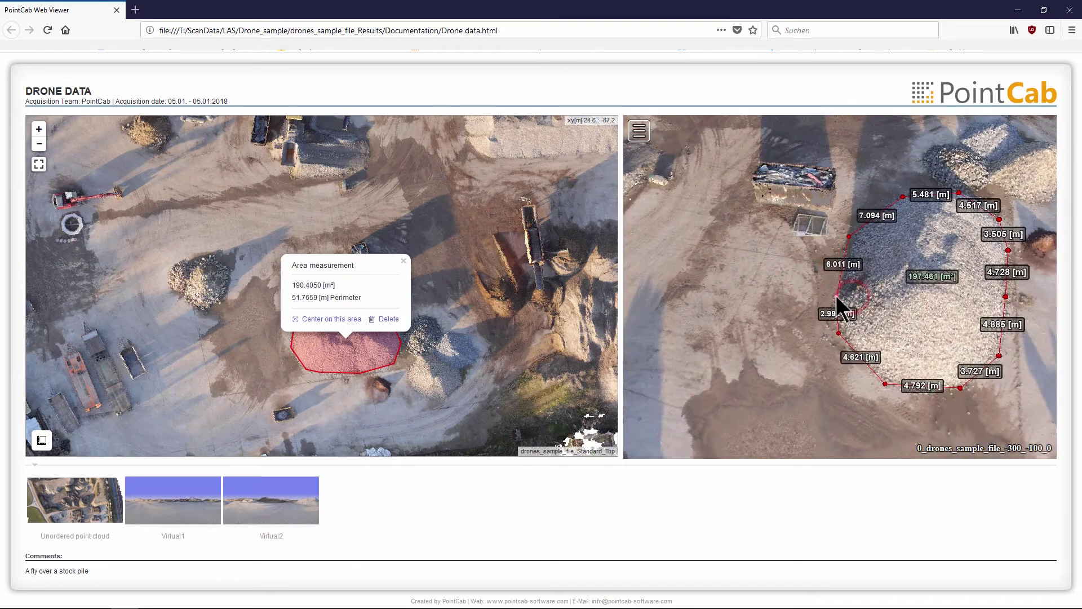
{"action": "left_click_drag", "start_coordinate": [951, 336], "coordinate": [777, 293]}
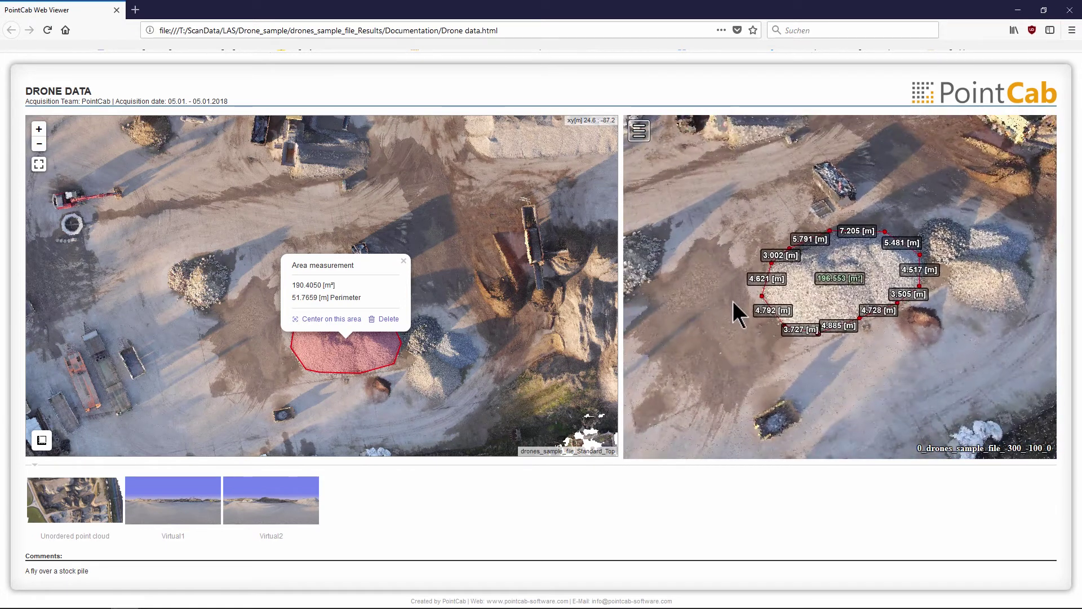
Open the Virtual1 panorama of the drone site and look around in it.
{"action": "left_click", "coordinate": [186, 511]}
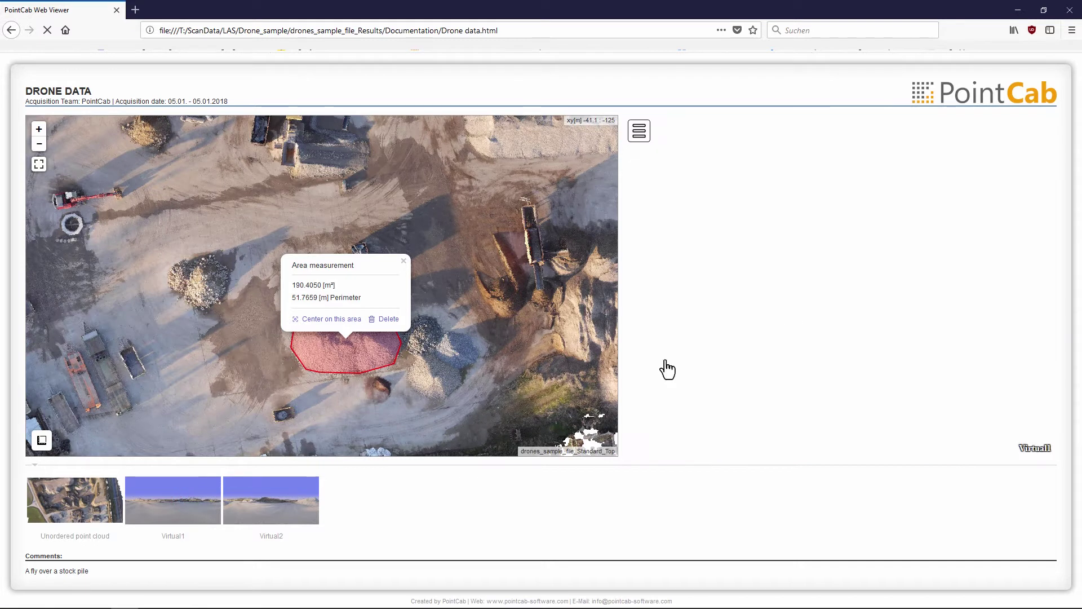
{"action": "left_click_drag", "start_coordinate": [792, 312], "coordinate": [811, 286]}
{"action": "left_click_drag", "start_coordinate": [904, 287], "coordinate": [717, 195]}
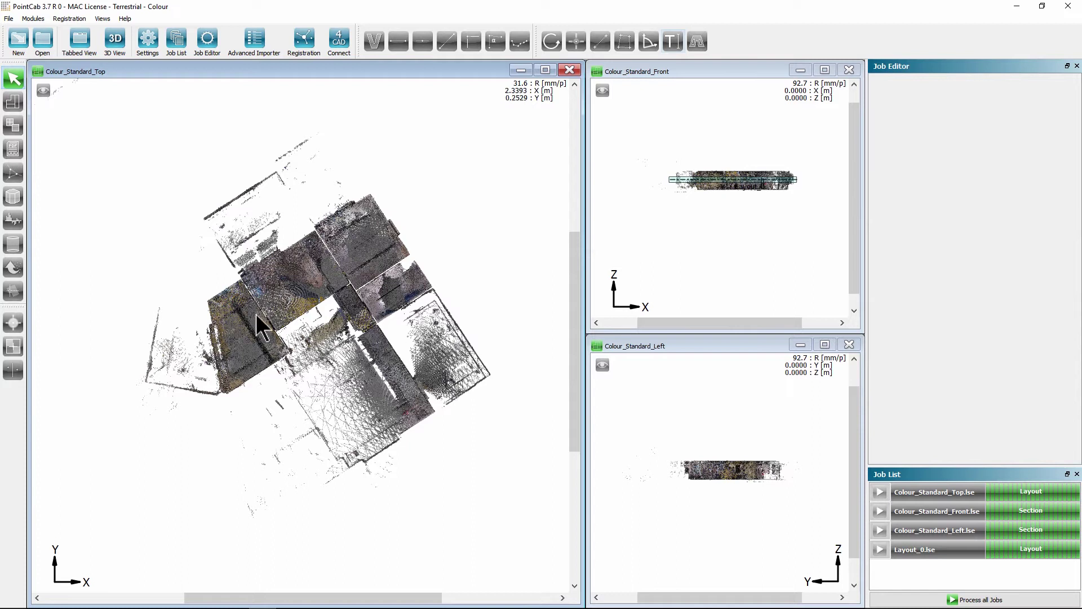
In PointCab, show the Colour project's Layout_0, then open its LSEOfficeColour.html web export and inspect the office point cloud obliquely.
{"action": "left_click", "coordinate": [922, 551]}
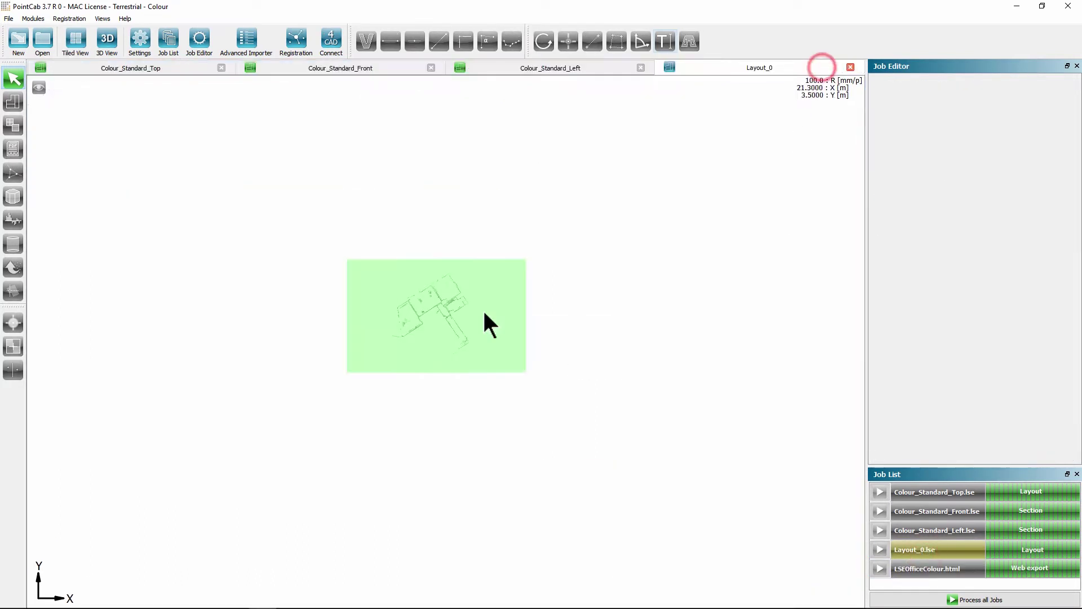
{"action": "double_click", "coordinate": [917, 567]}
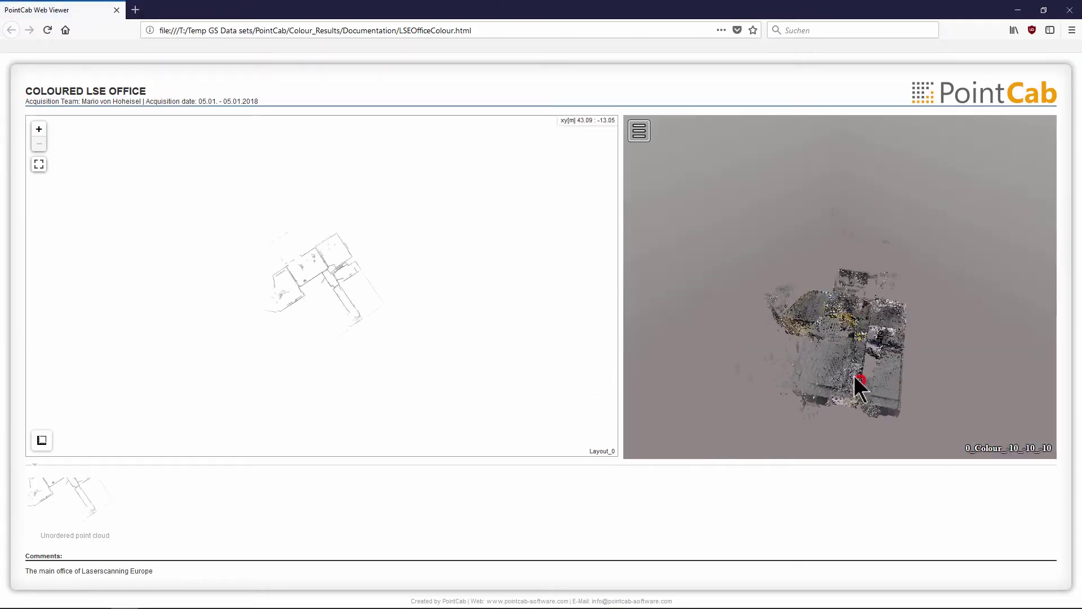
{"action": "left_click_drag", "start_coordinate": [854, 376], "coordinate": [830, 316]}
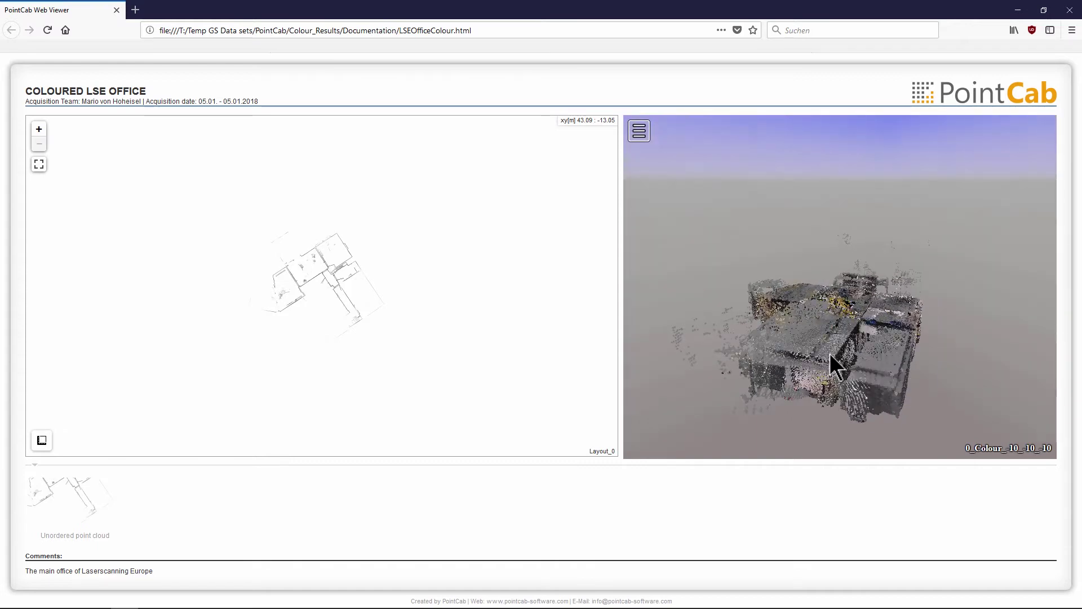
{"action": "left_click_drag", "start_coordinate": [830, 354], "coordinate": [830, 343]}
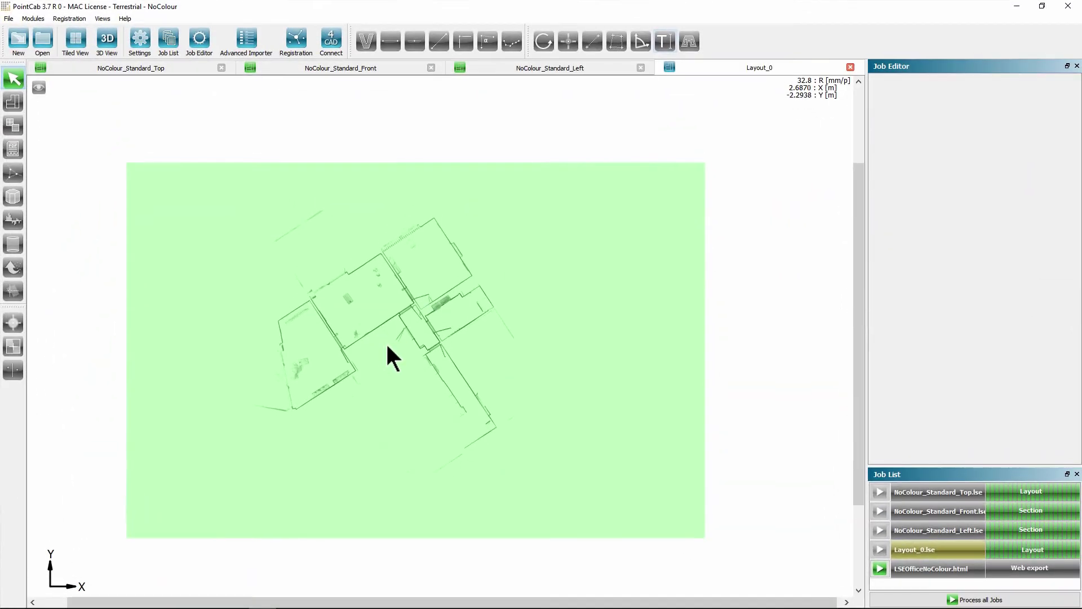
In PointCab's NoColour project, set the LSEOfficeNoColour.html job's web view to Right window and add the ZebRevoVideoStream MP4 file.
{"action": "left_click", "coordinate": [388, 347]}
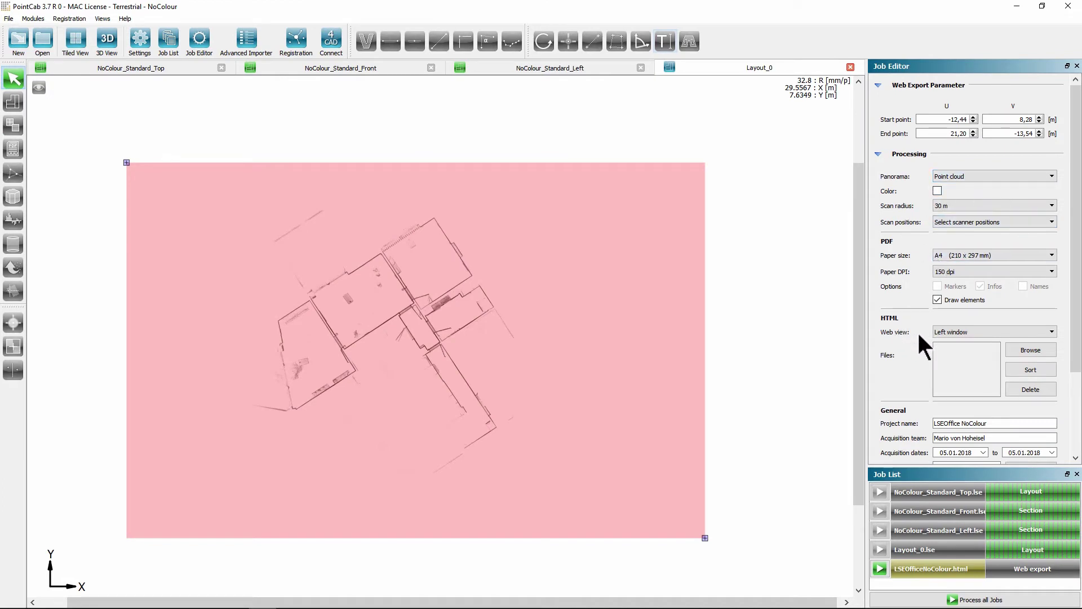
{"action": "left_click", "coordinate": [1049, 332]}
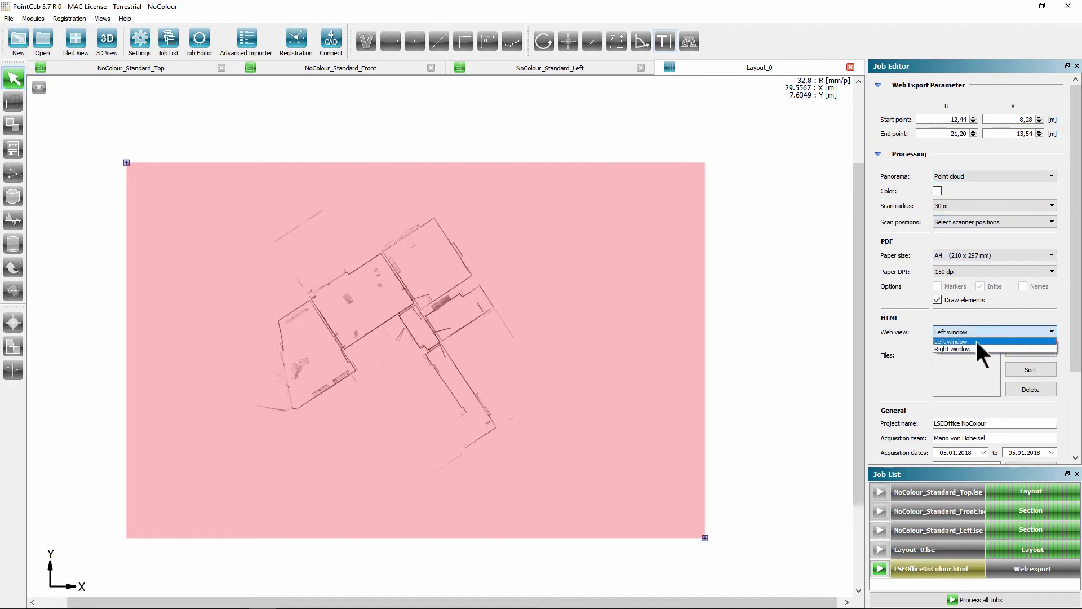
{"action": "left_click", "coordinate": [962, 349]}
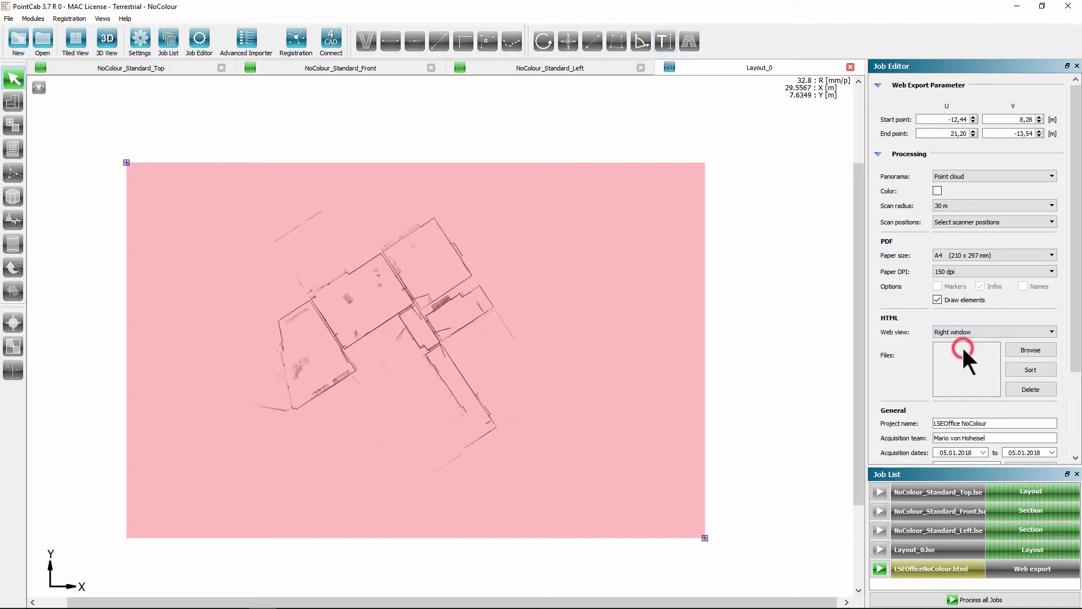
{"action": "left_click", "coordinate": [1030, 349]}
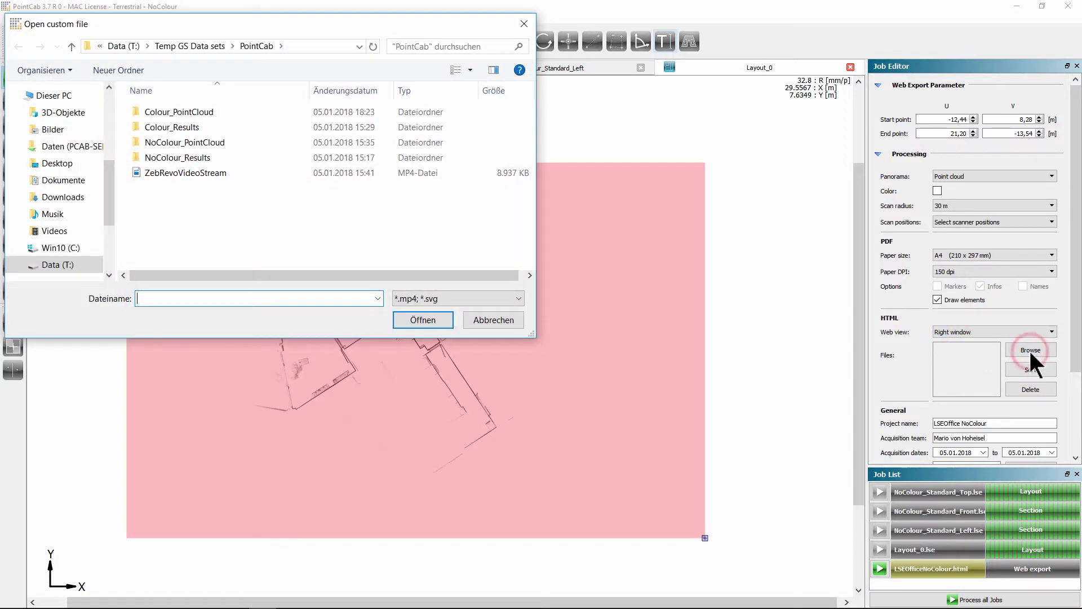
{"action": "left_click", "coordinate": [204, 172]}
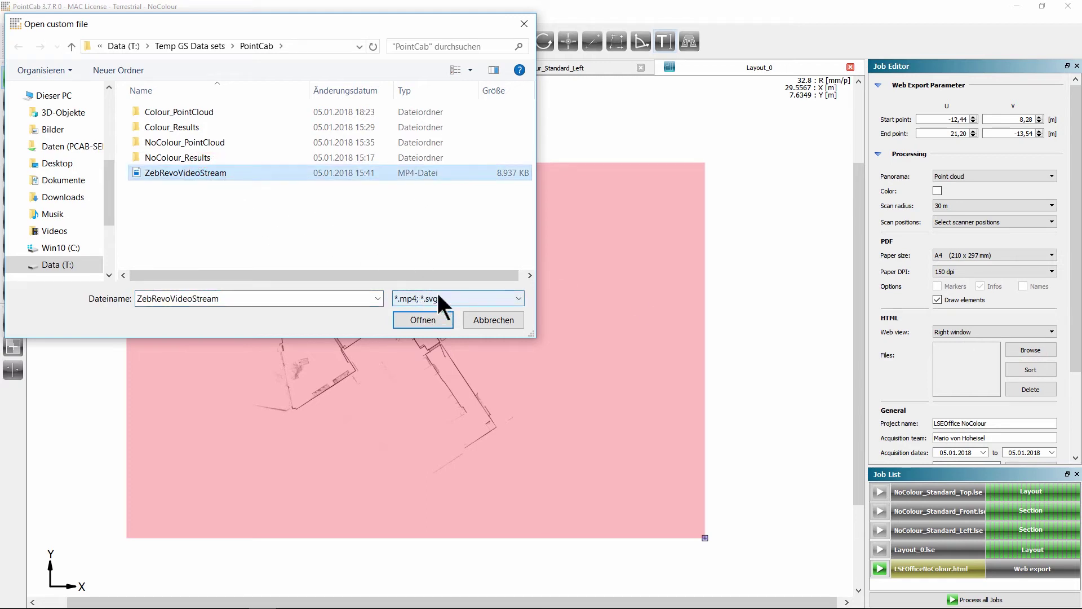
{"action": "left_click", "coordinate": [421, 320]}
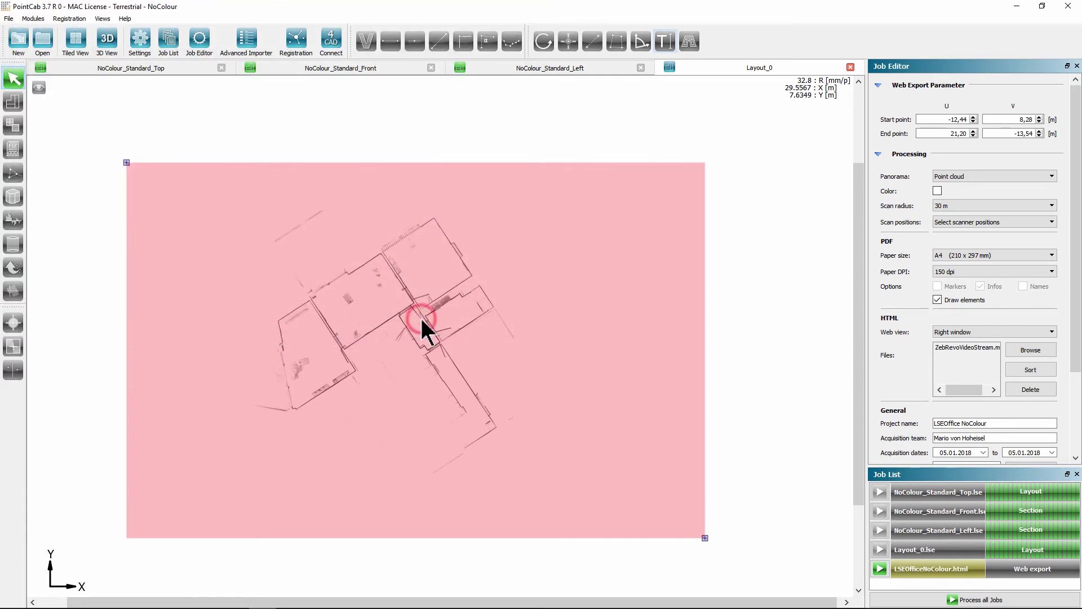
Process the LSEOfficeNoColour.html web export and play the embedded ZebRevoVideoStream video on the resulting page.
{"action": "left_click", "coordinate": [880, 568]}
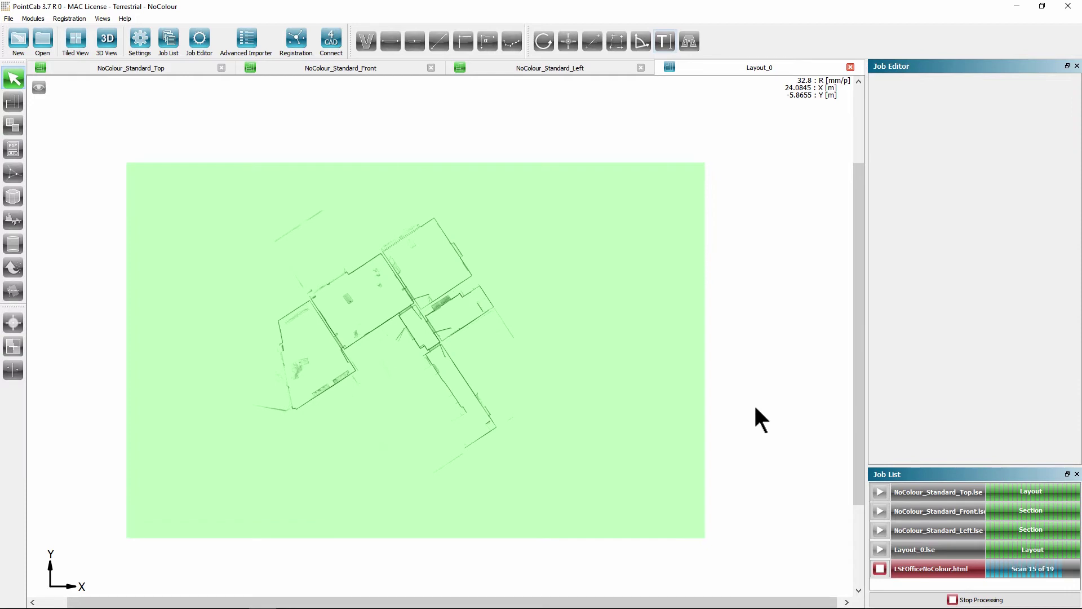
{"action": "double_click", "coordinate": [916, 570]}
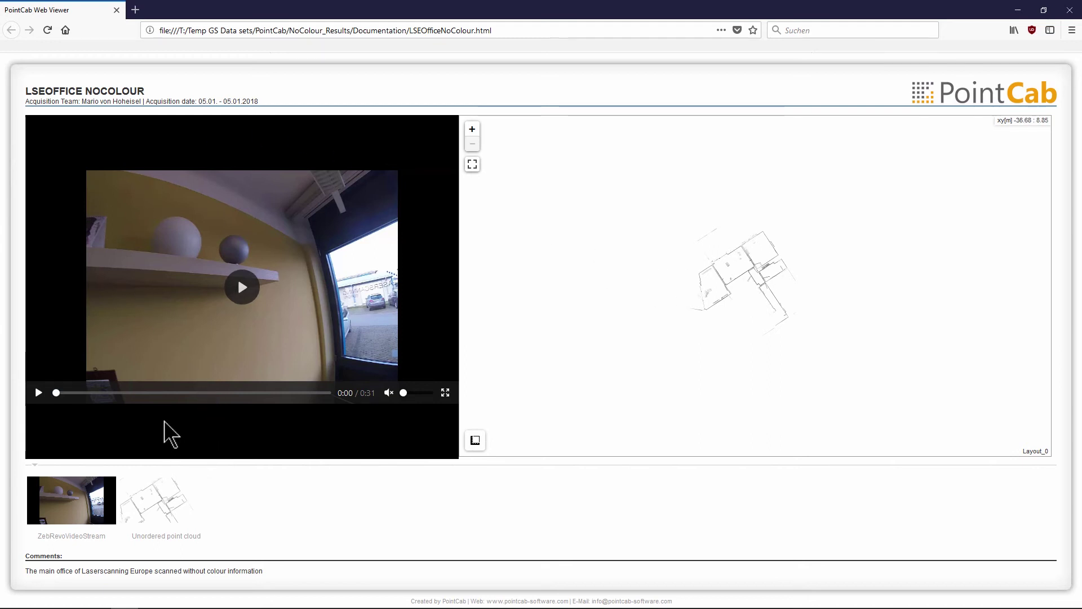
{"action": "left_click", "coordinate": [242, 286]}
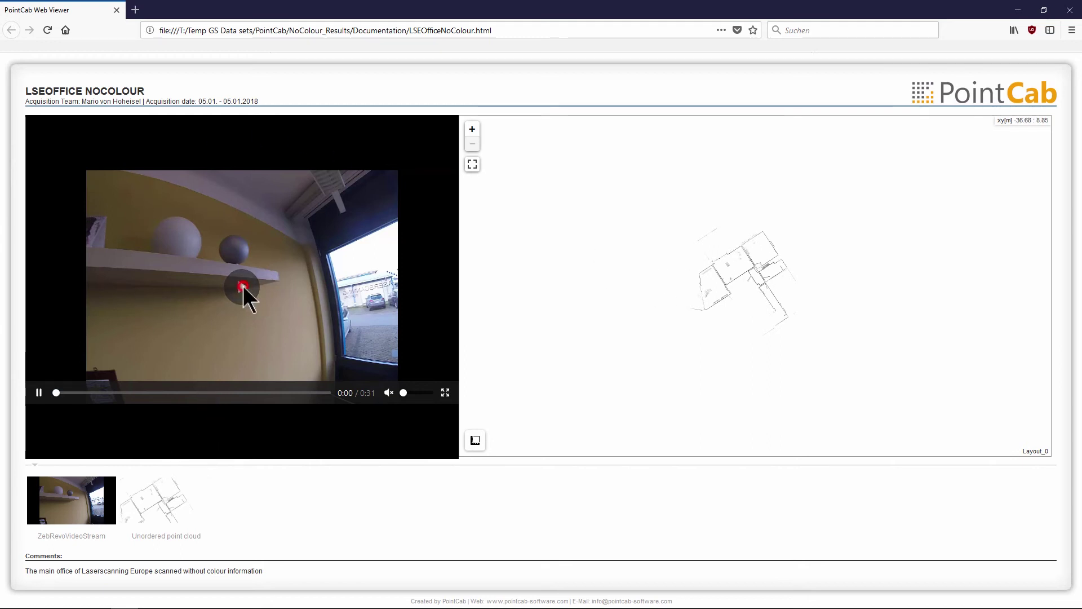